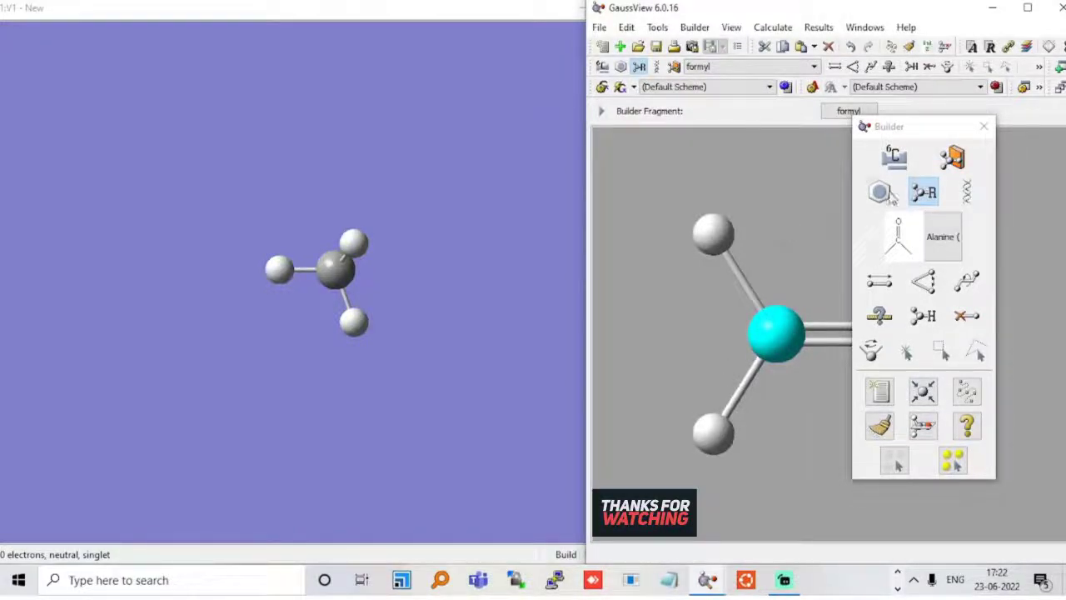
Step: Close the Builder palette, then undo the methane and a trial formyl to leave an empty view
left_click(983, 127)
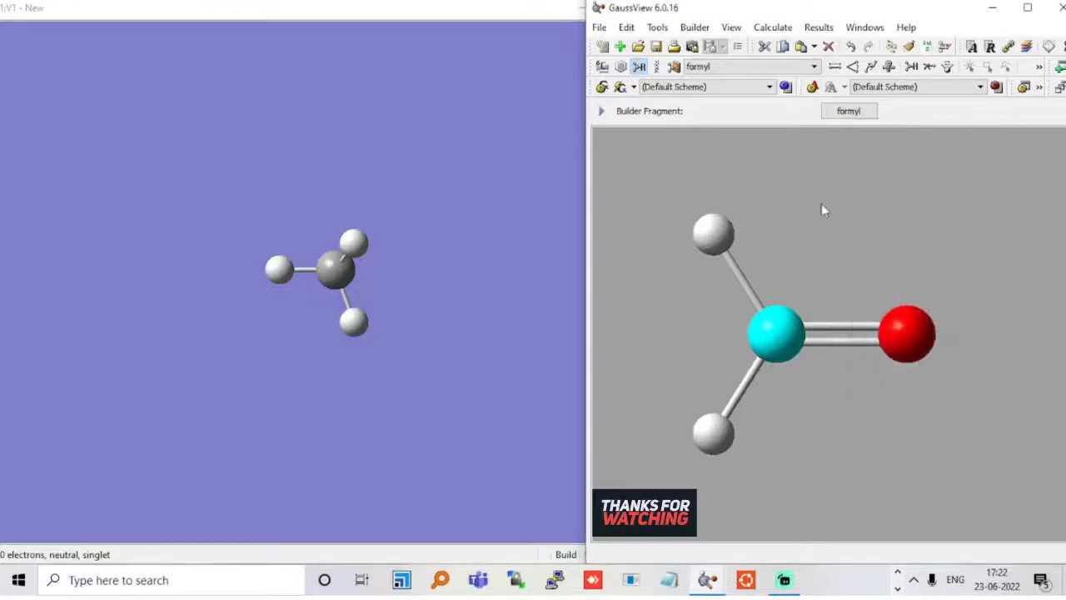
left_click(371, 13)
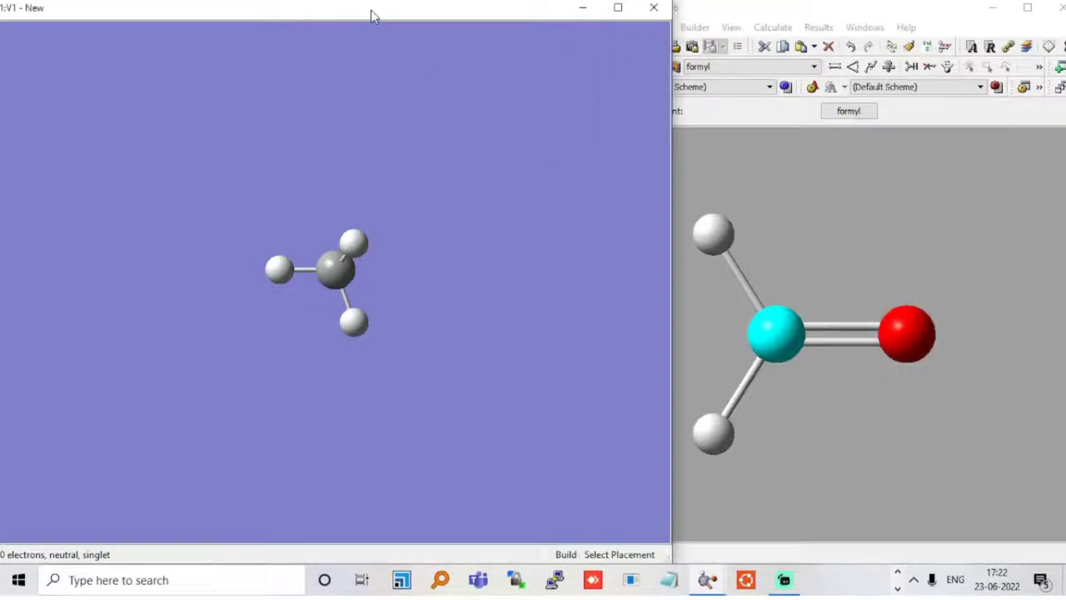
key("ctrl+z")
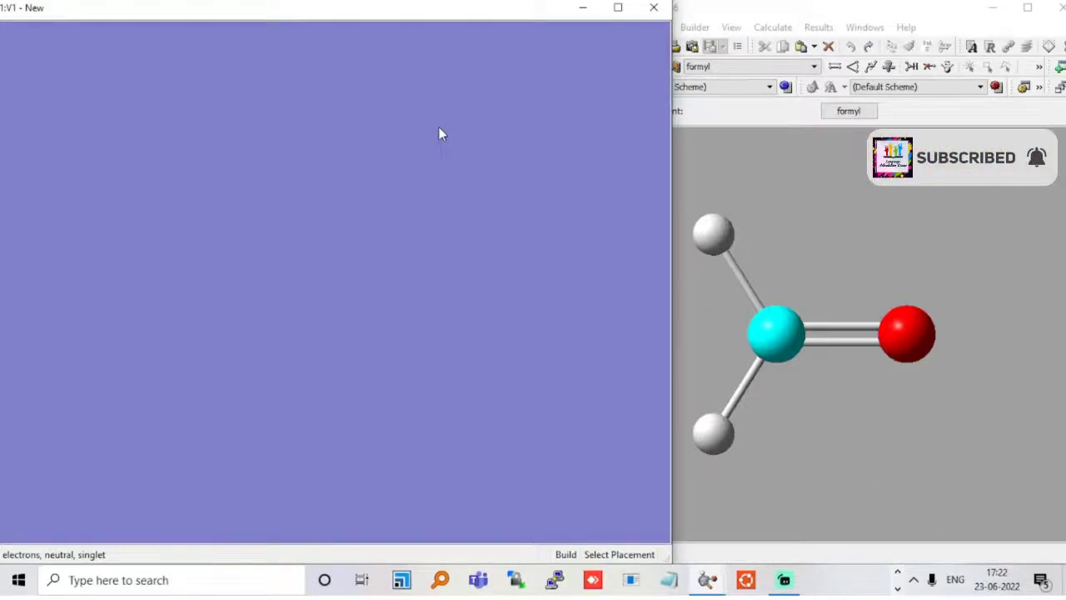
left_click(279, 297)
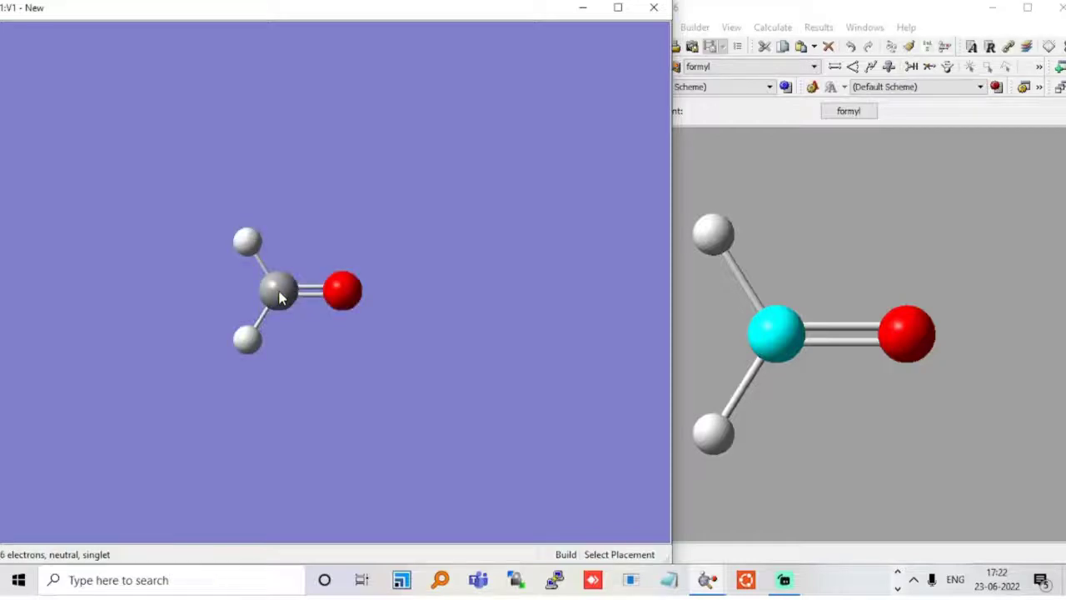
key("ctrl+z")
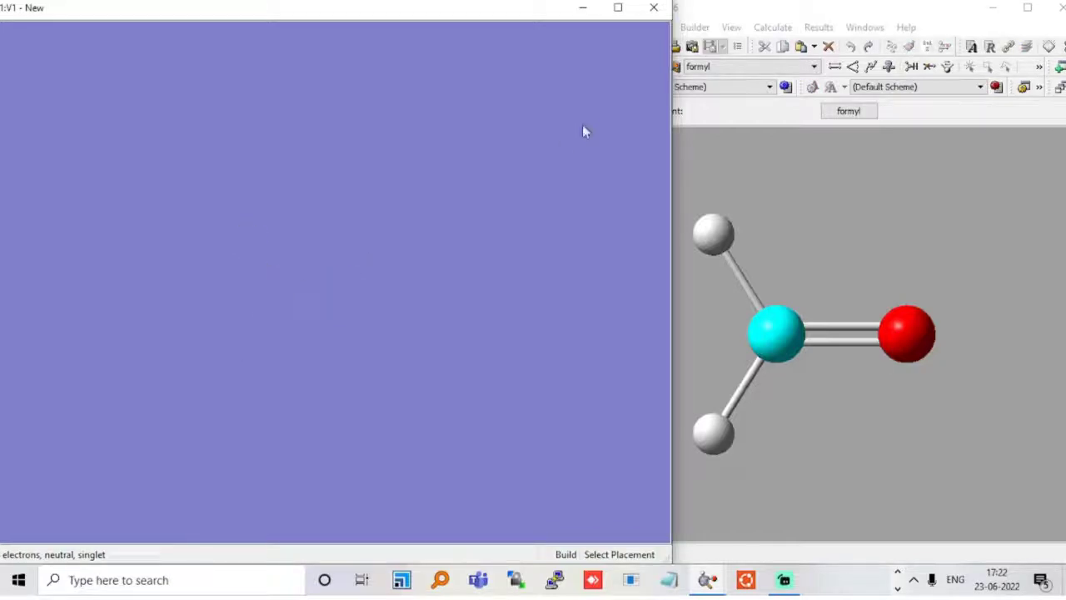
Step: Show the Builder and choose the Carbon Tetrahedral element fragment
left_click(774, 29)
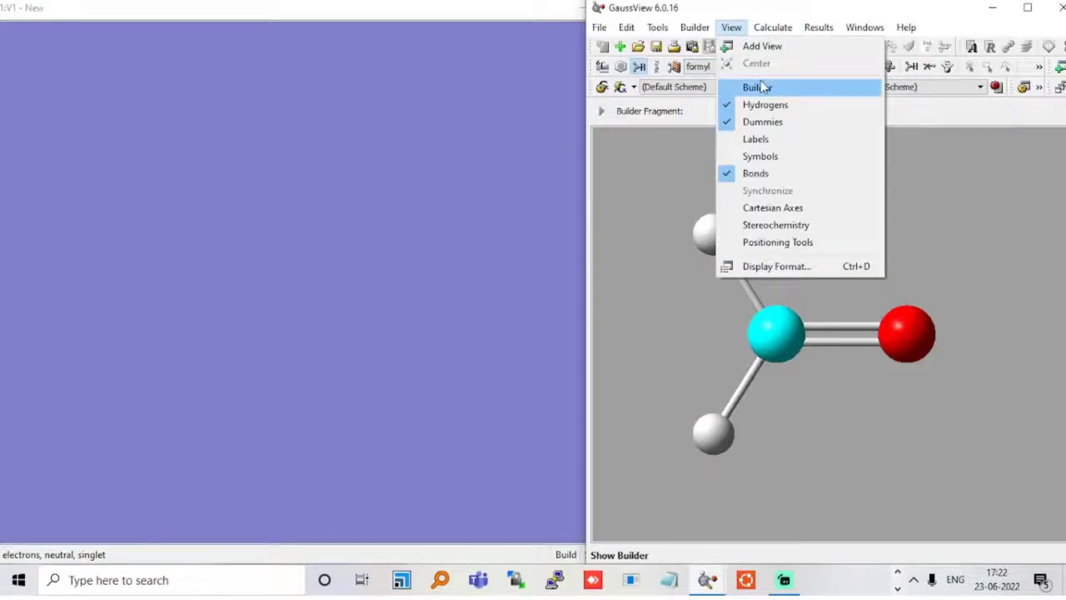
left_click(761, 87)
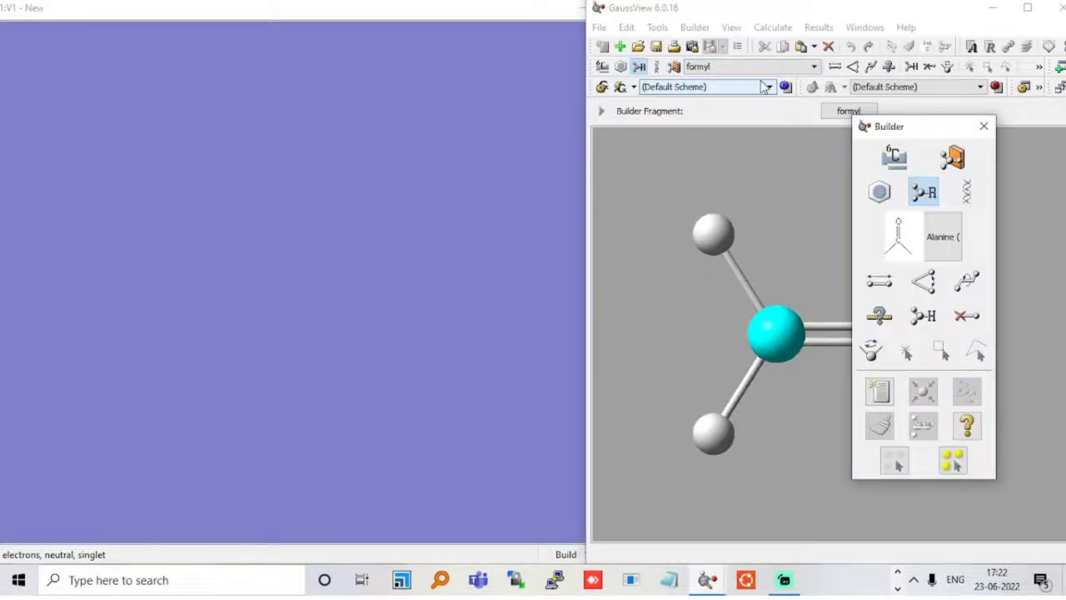
left_click(896, 156)
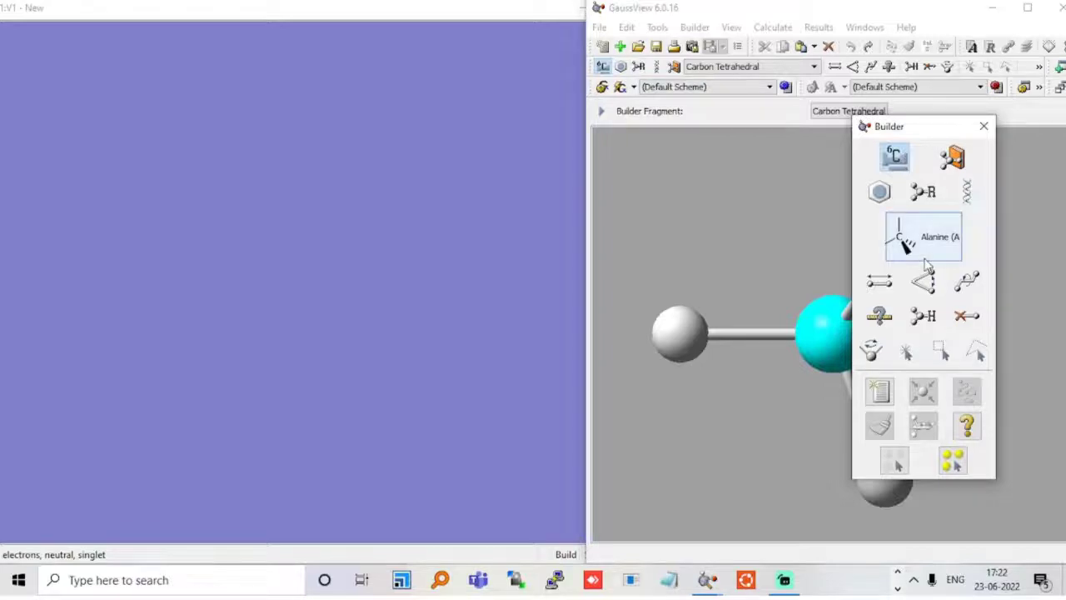
Step: Place a methane, briefly grow it to propane, then undo back to methane
left_click(240, 278)
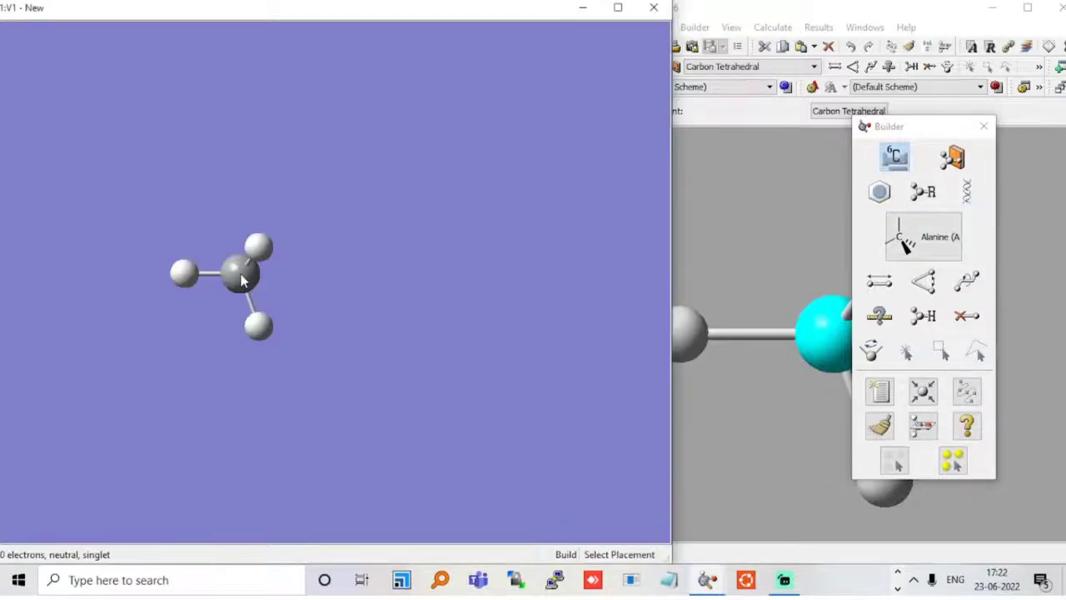
left_click_drag(240, 280, 306, 341)
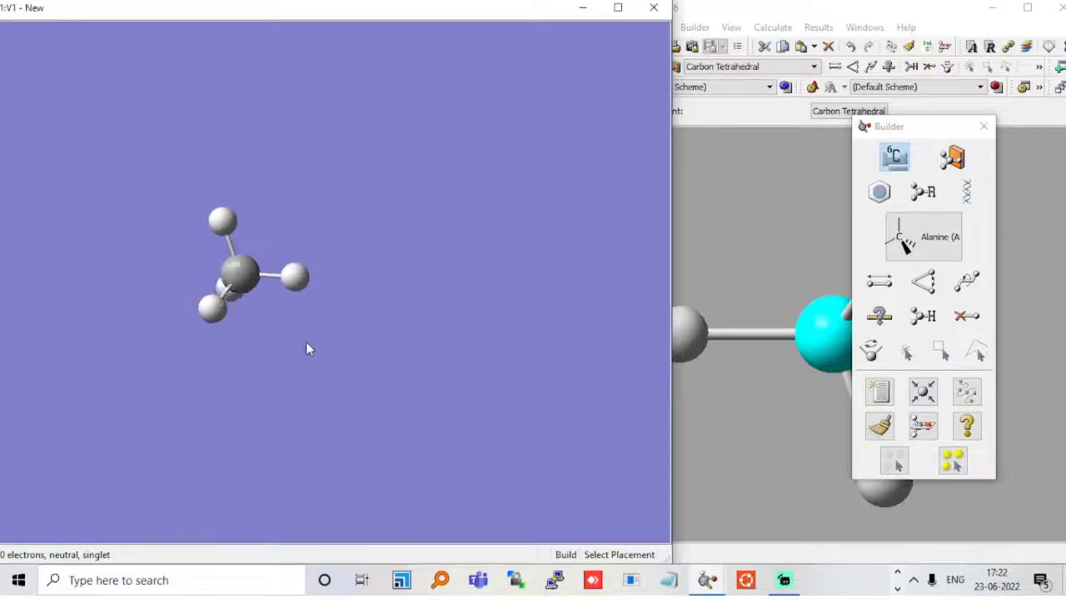
left_click(304, 279)
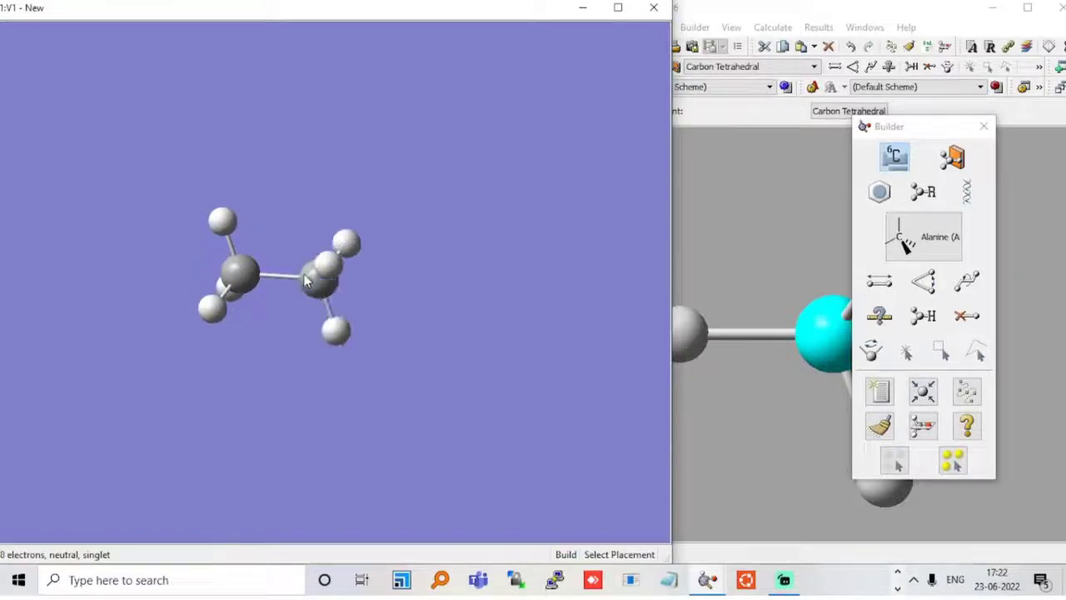
left_click(356, 238)
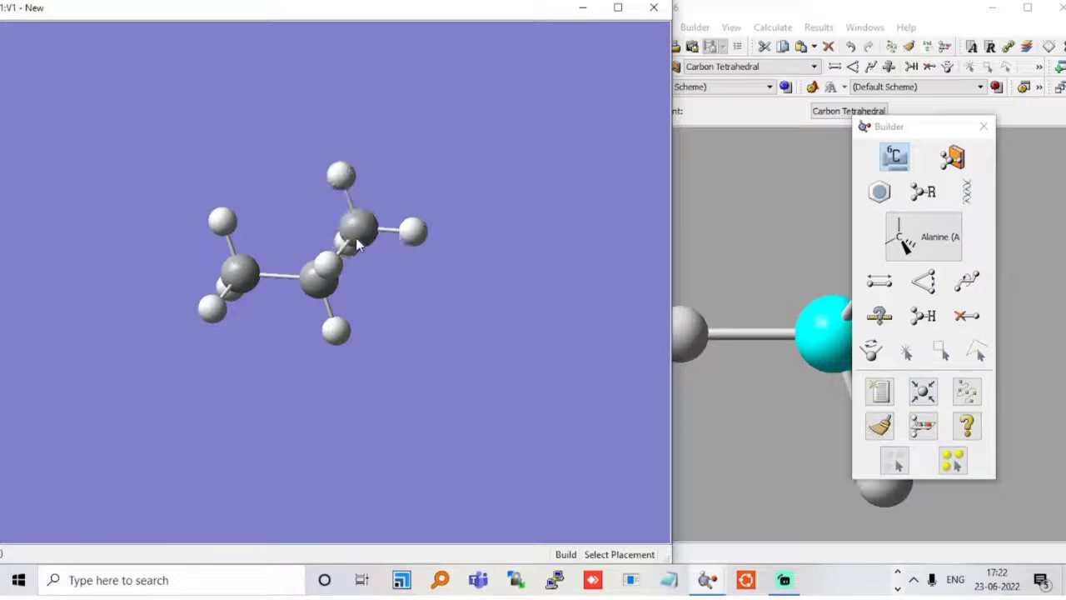
mouse_move(355, 242)
left_mouse_down()
mouse_move(409, 341)
mouse_move(361, 304)
mouse_move(381, 310)
left_mouse_up()
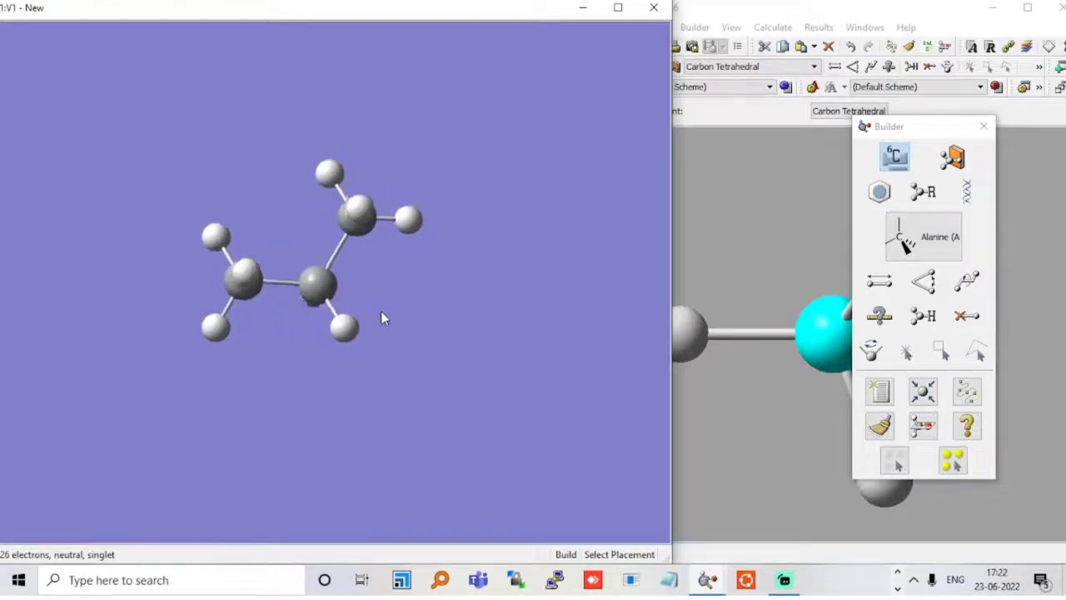
key("ctrl+z")
key("ctrl+z")
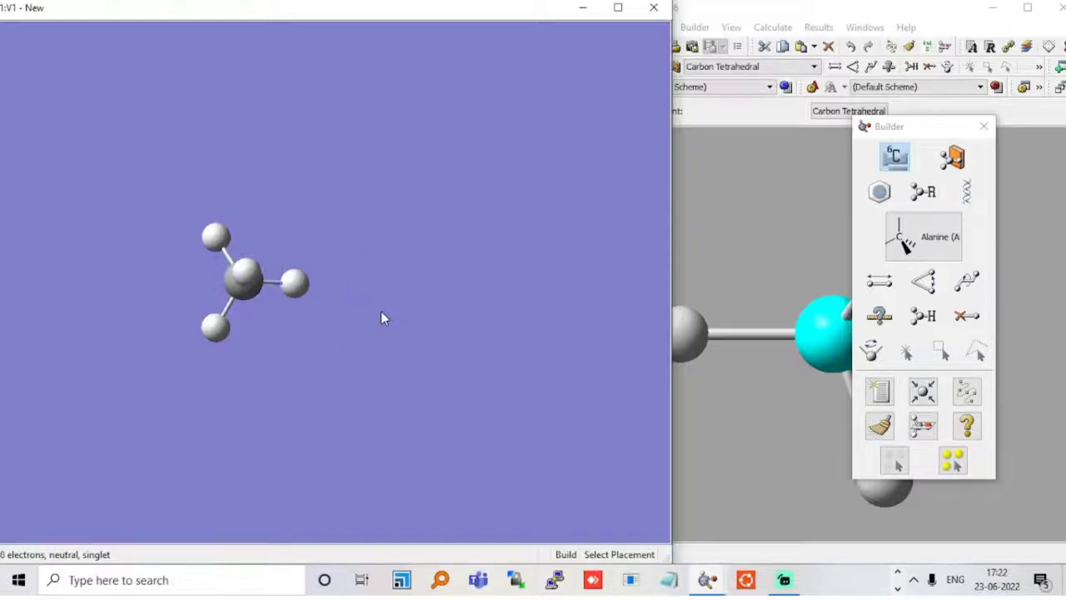
left_click_drag(380, 312, 329, 303)
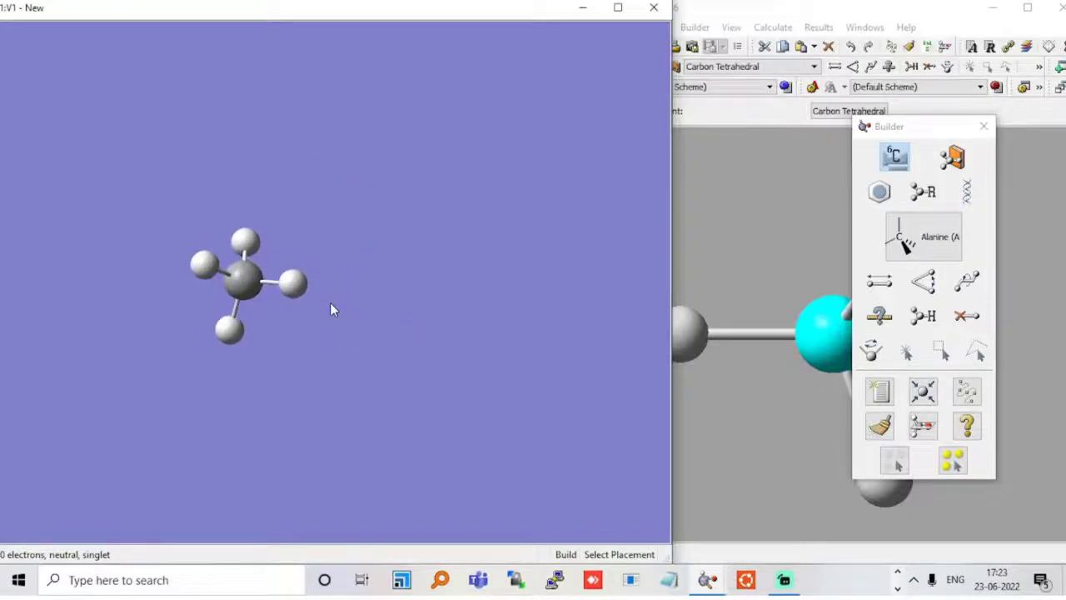
Step: Switch the Builder to R-Group fragments with formyl as the current group
left_click(717, 28)
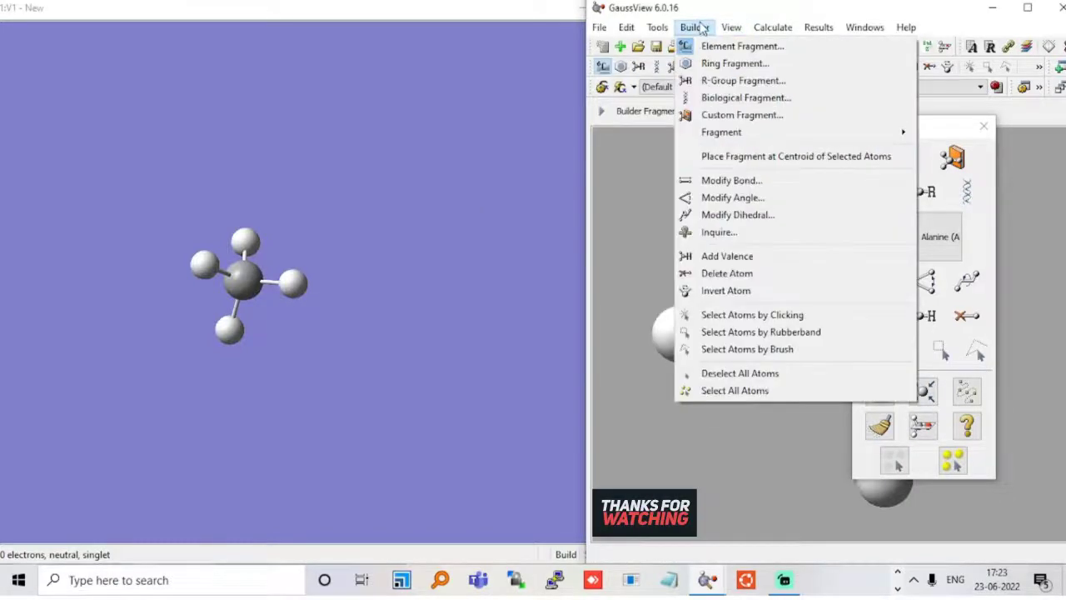
mouse_move(722, 132)
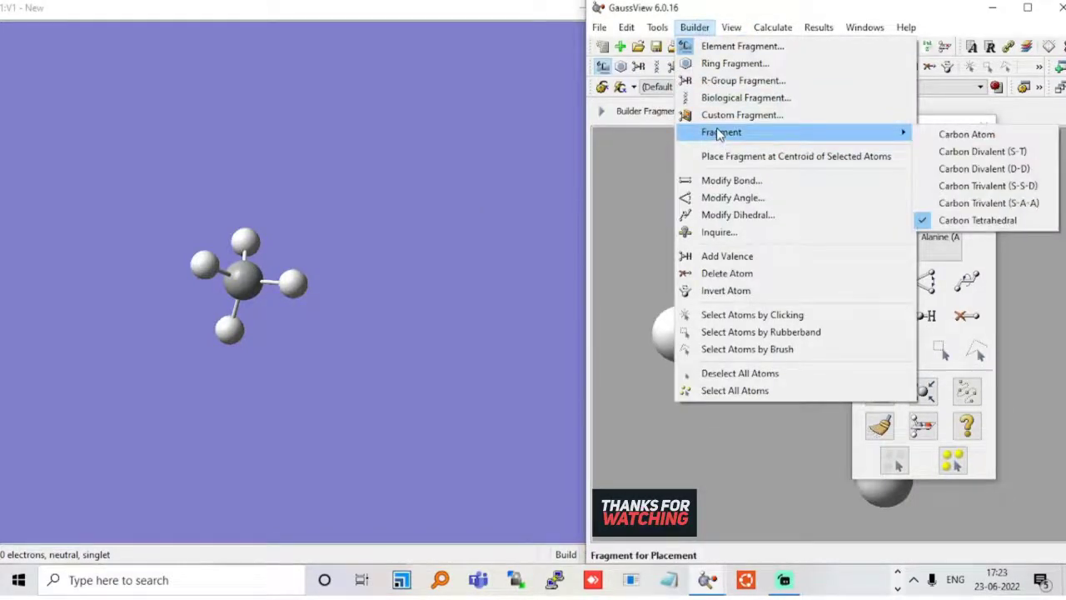
left_click(793, 159)
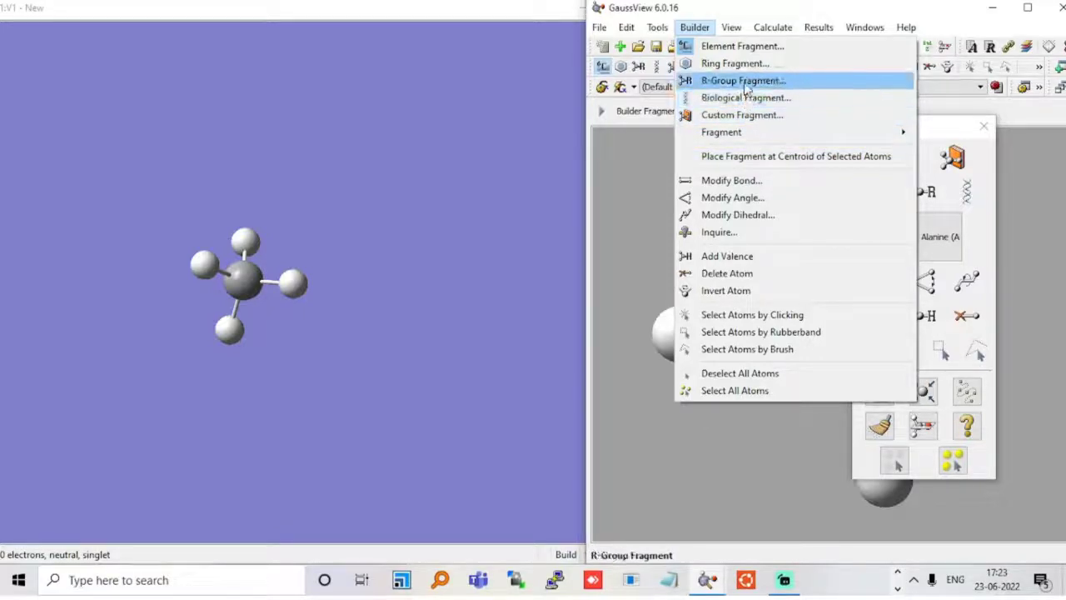
left_click(744, 81)
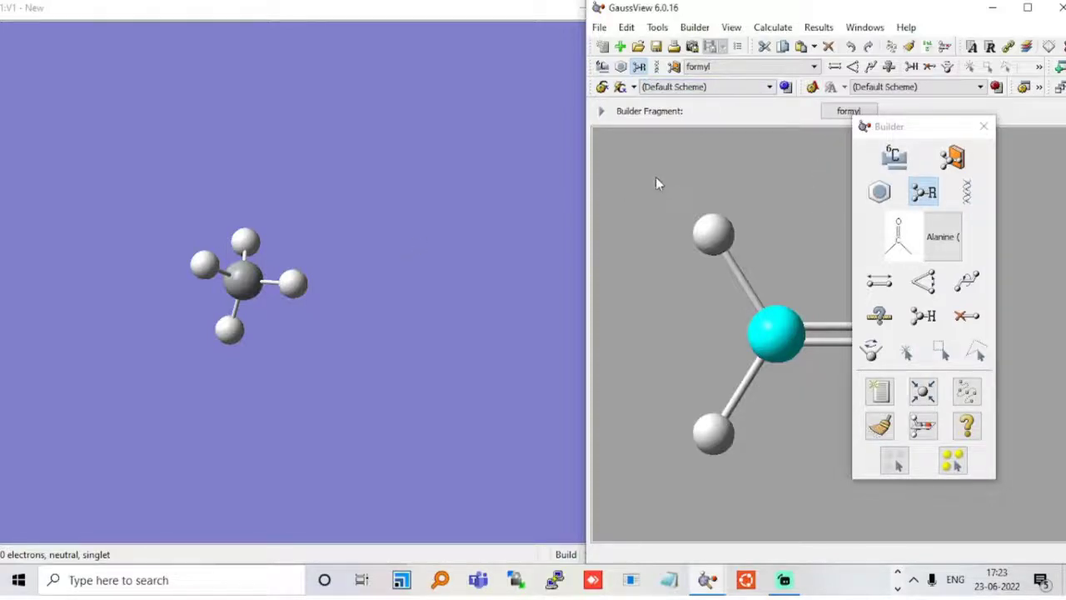
left_click(732, 28)
mouse_move(695, 27)
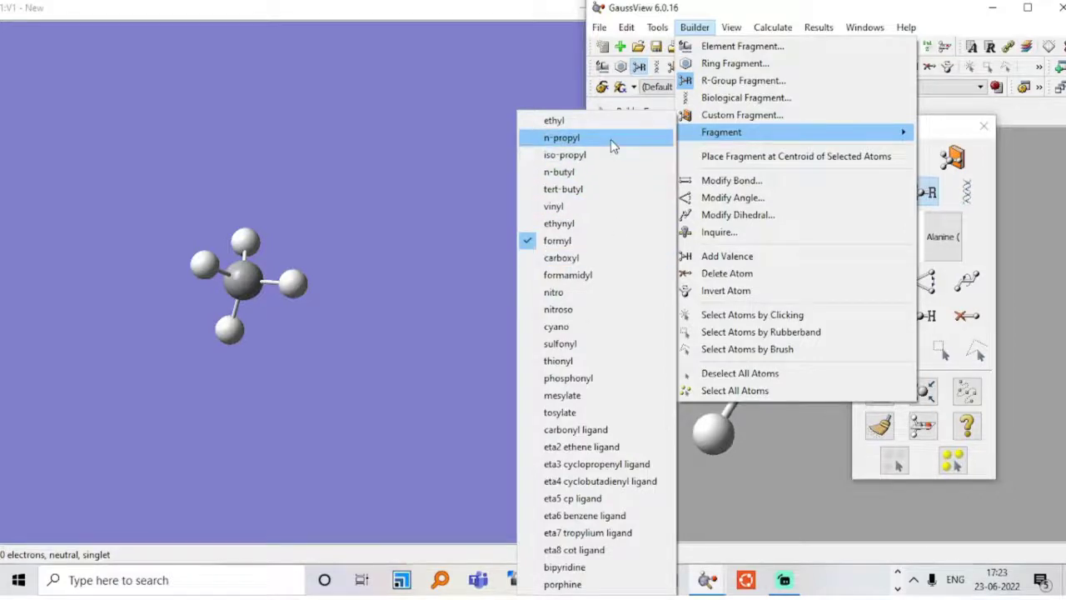
Step: Try attaching an ethyl group to the methane, then undo it
left_click(610, 122)
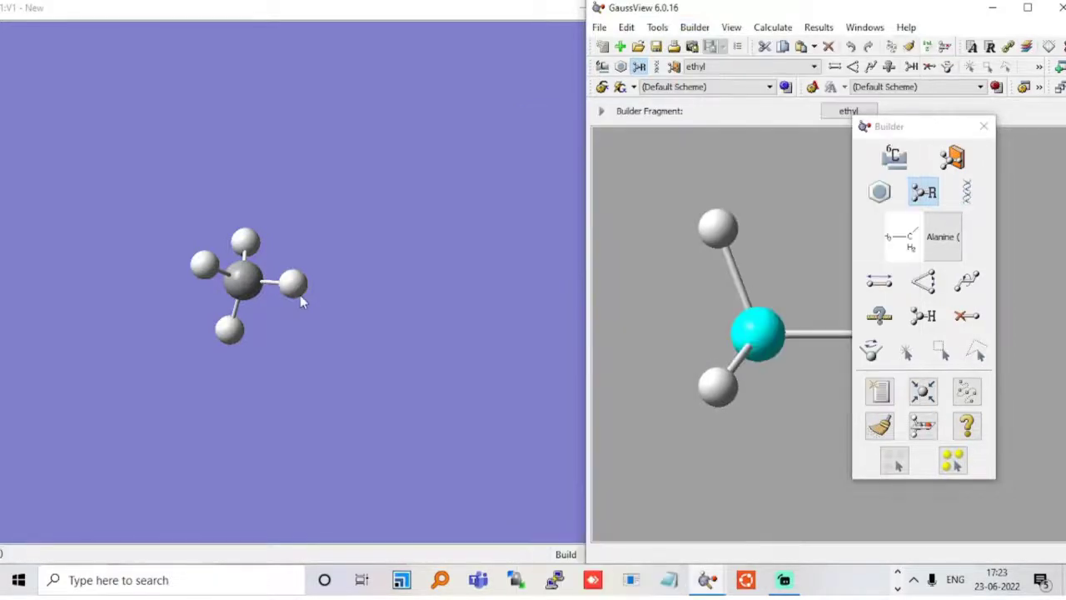
left_click(294, 285)
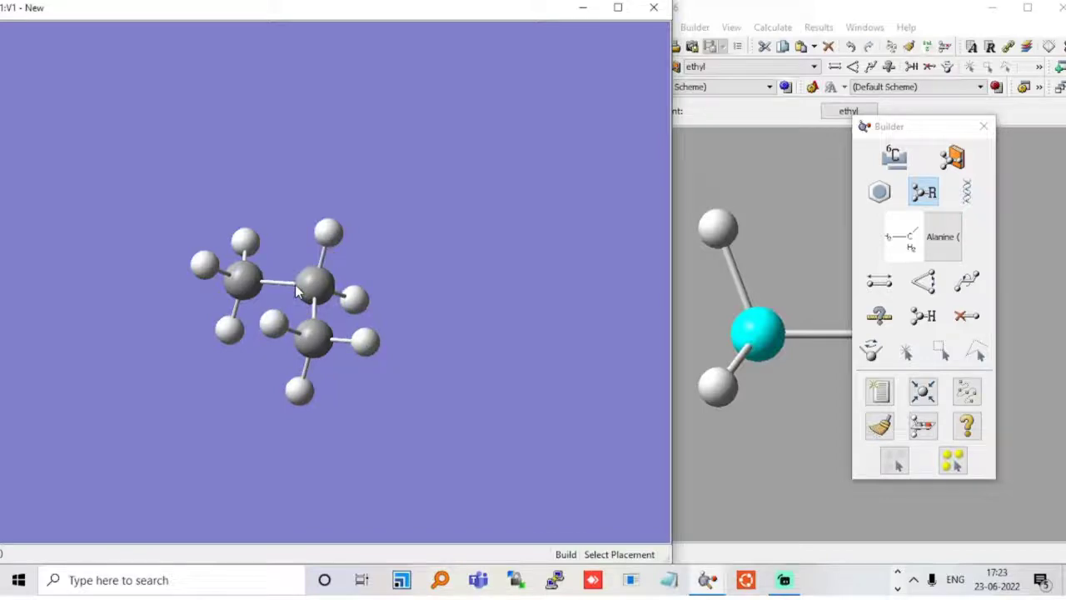
mouse_move(294, 284)
left_mouse_down()
mouse_move(324, 283)
mouse_move(354, 346)
left_mouse_up()
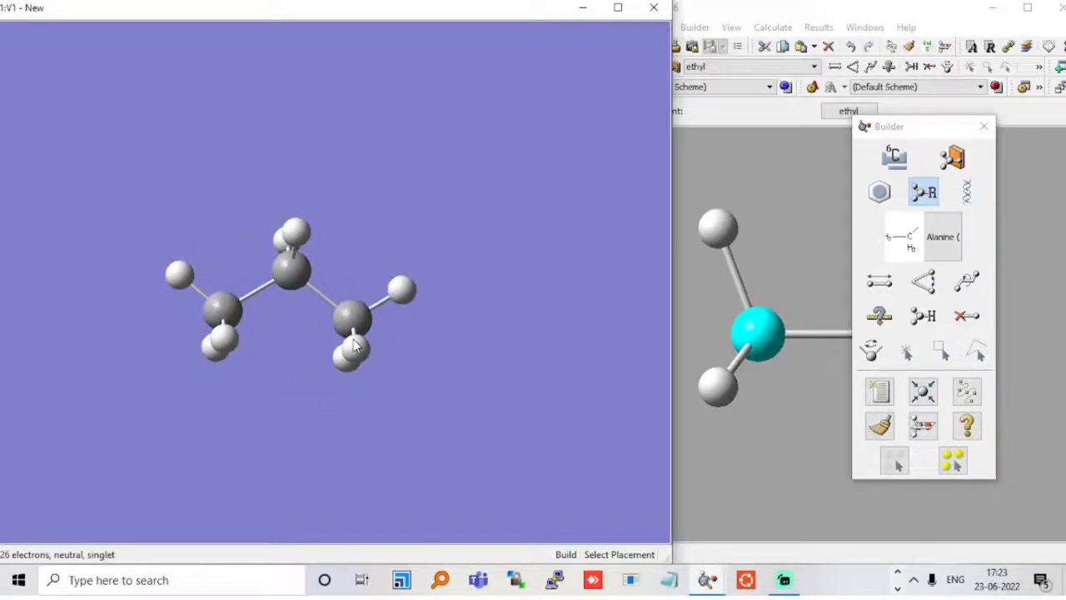
key("ctrl+z")
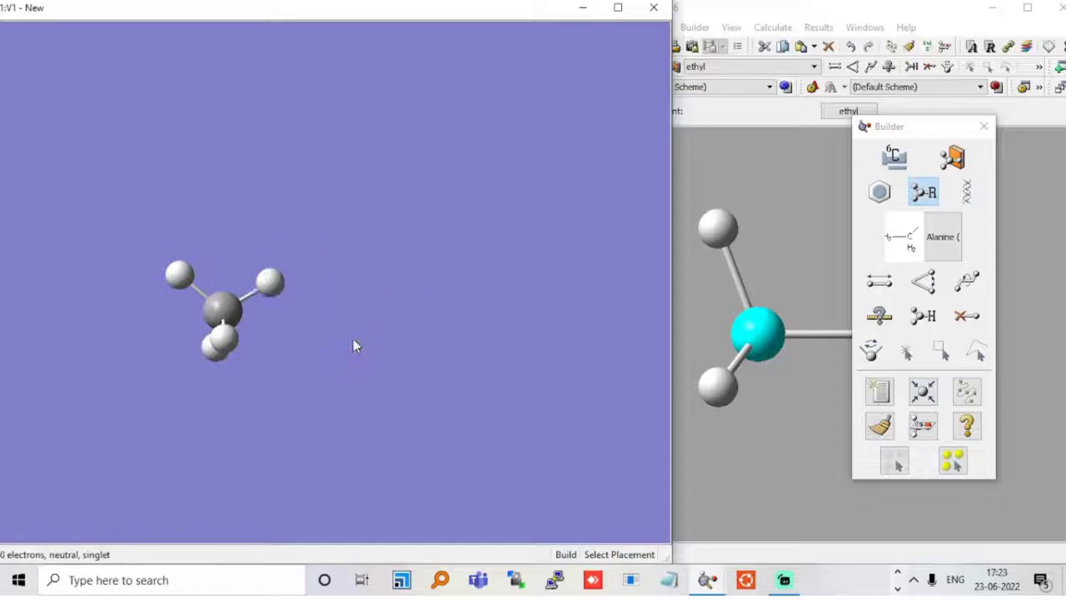
Step: Attach an n-butyl group to the methane to form pentane and view it side-on
left_click(732, 28)
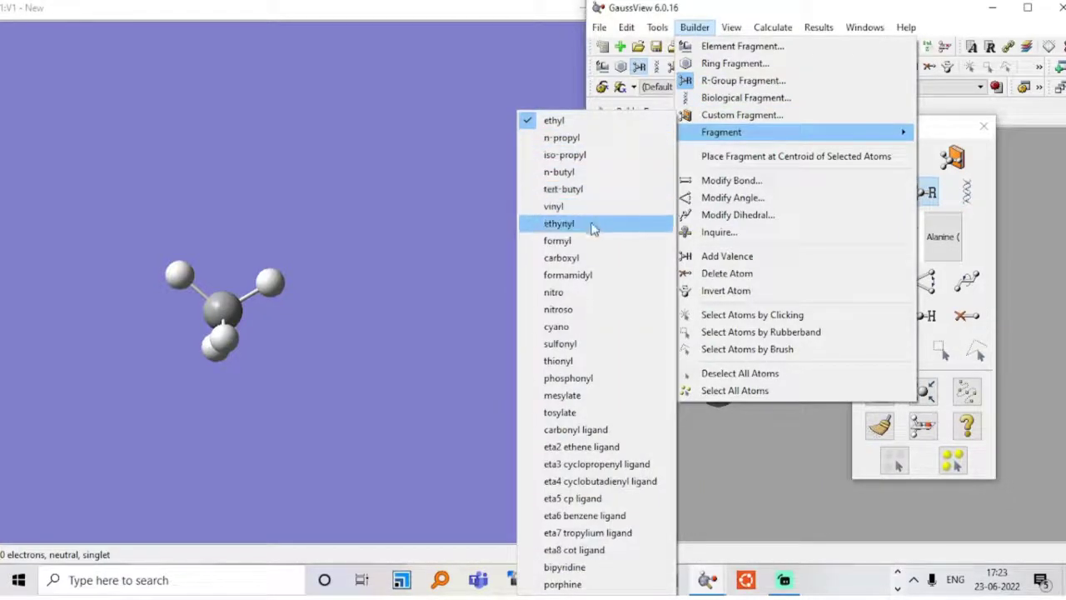
left_click(591, 178)
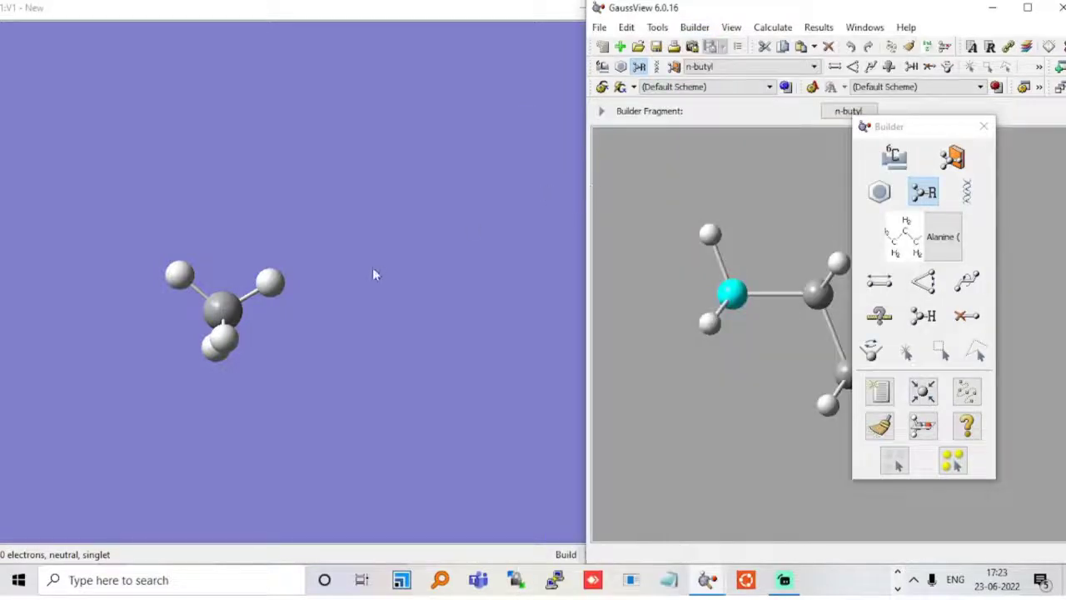
left_click(273, 286)
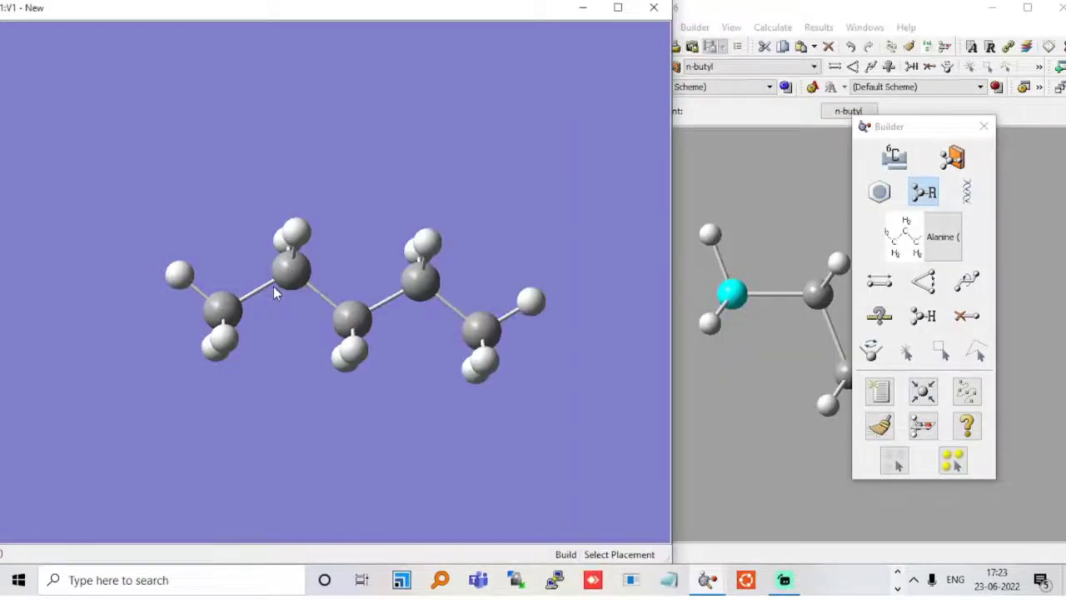
mouse_move(273, 285)
left_mouse_down()
mouse_move(270, 337)
mouse_move(259, 312)
mouse_move(269, 319)
left_mouse_up()
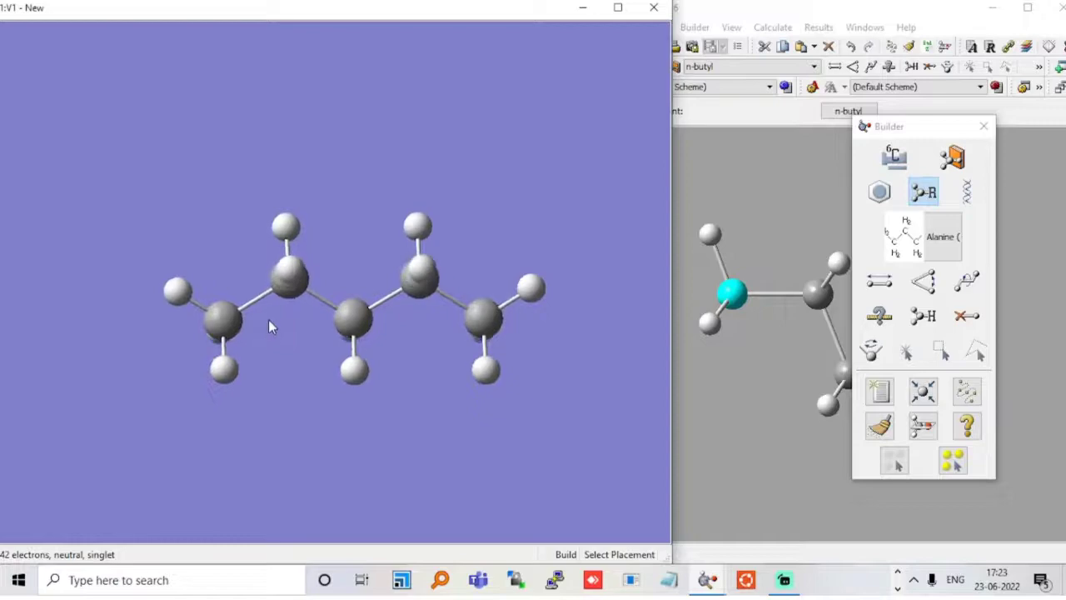
Step: Save the structure under the file name 'pentane' as a Gaussian input file
left_click(737, 12)
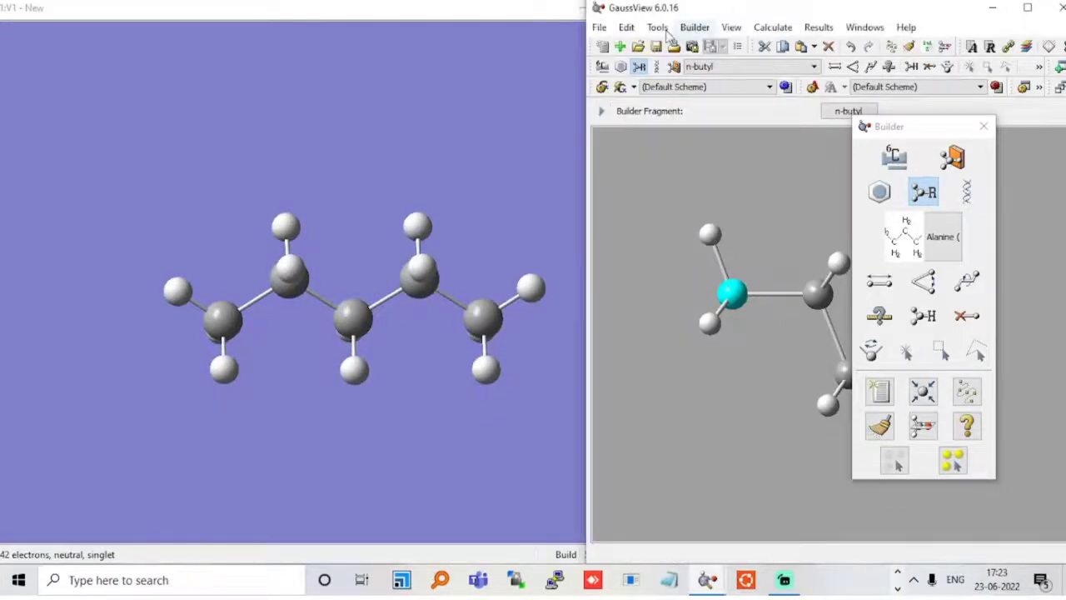
left_click(599, 26)
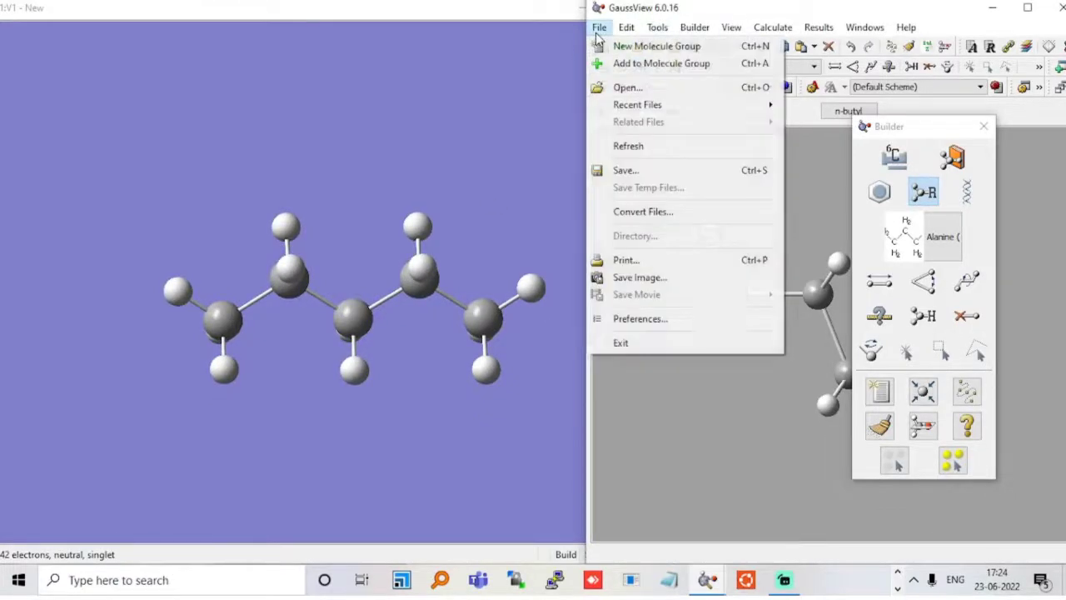
left_click(631, 169)
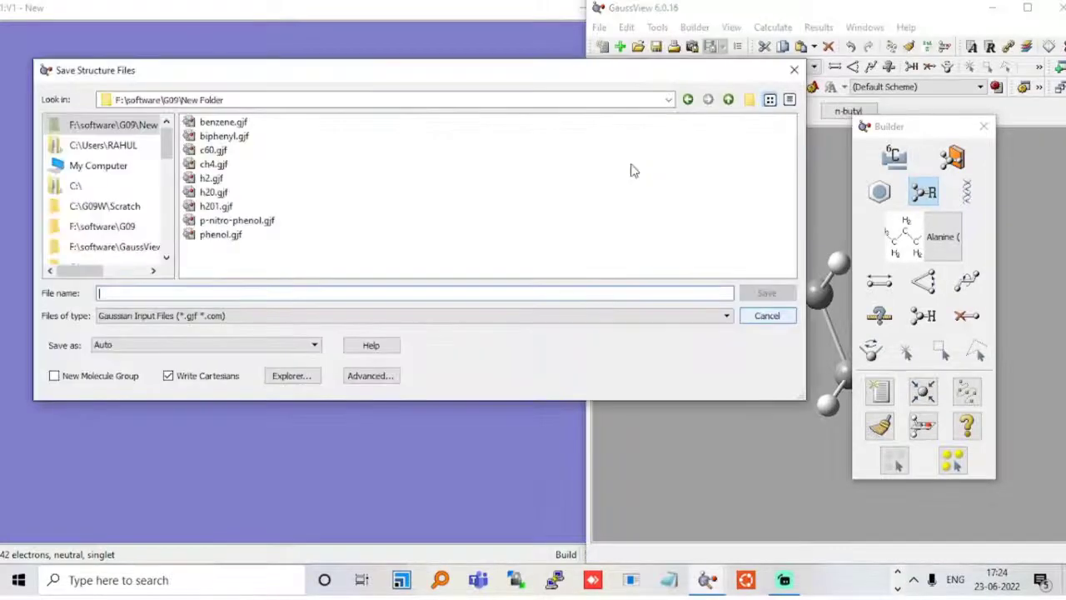
type("pe")
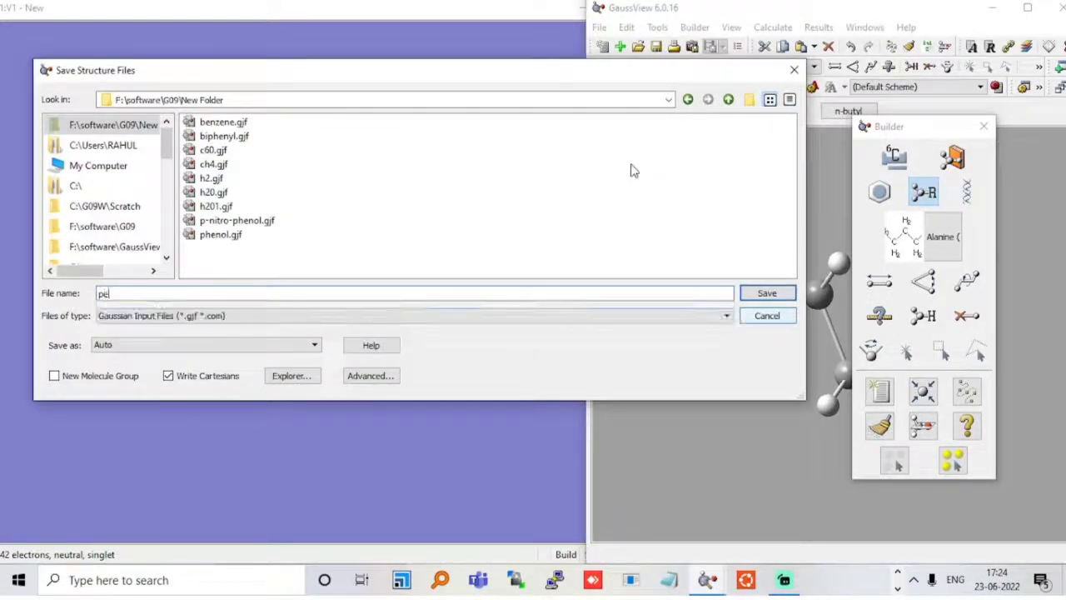
type("n")
type("tane")
key("Return")
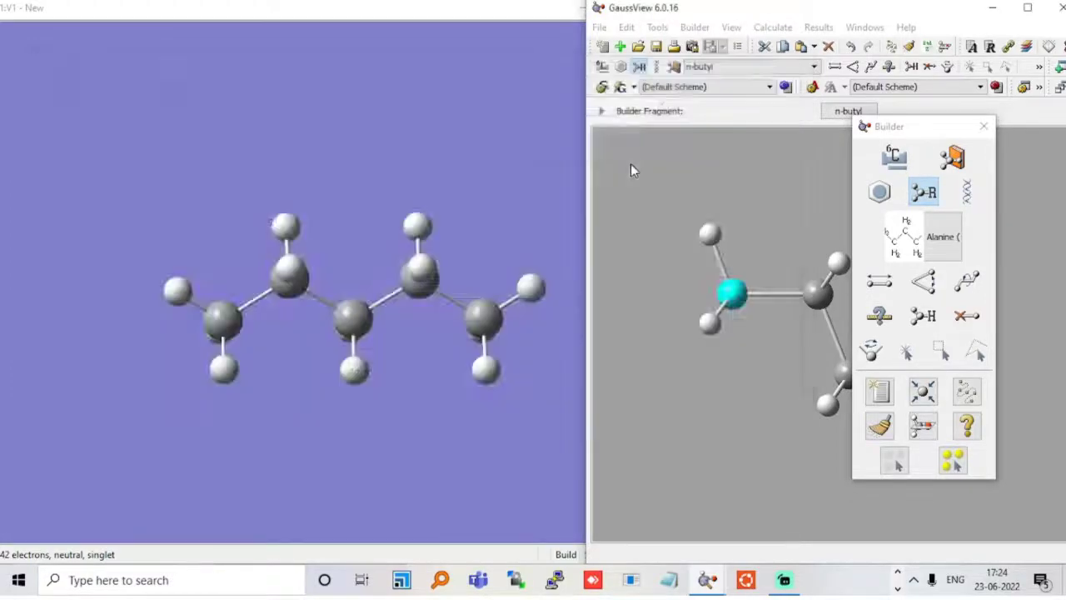
Step: Tile the group, place a butyl chain in panel 2, and add two empty molecules
left_click(455, 16)
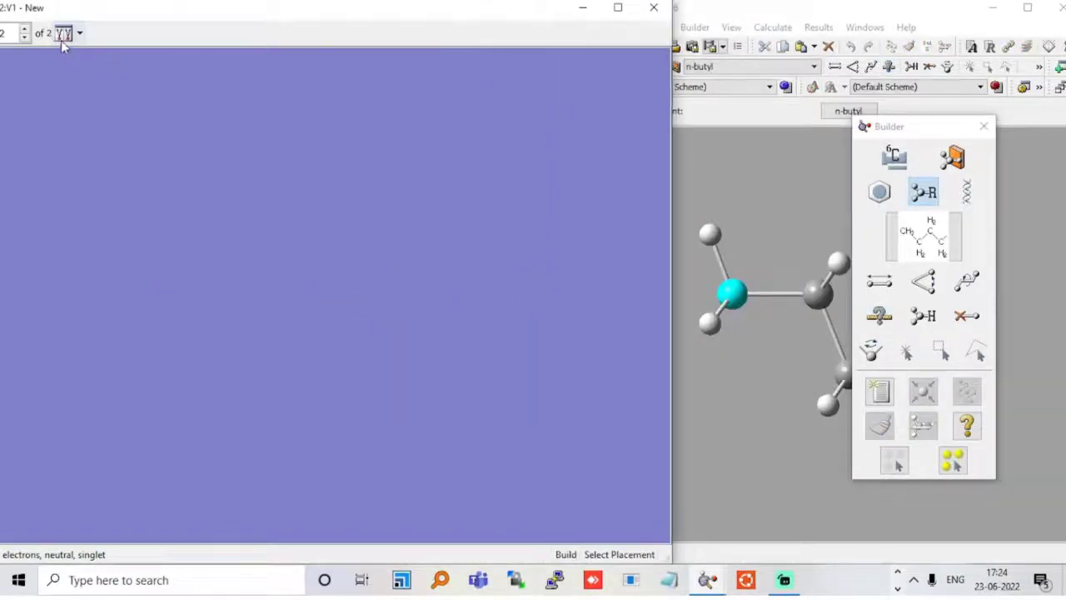
left_click(61, 38)
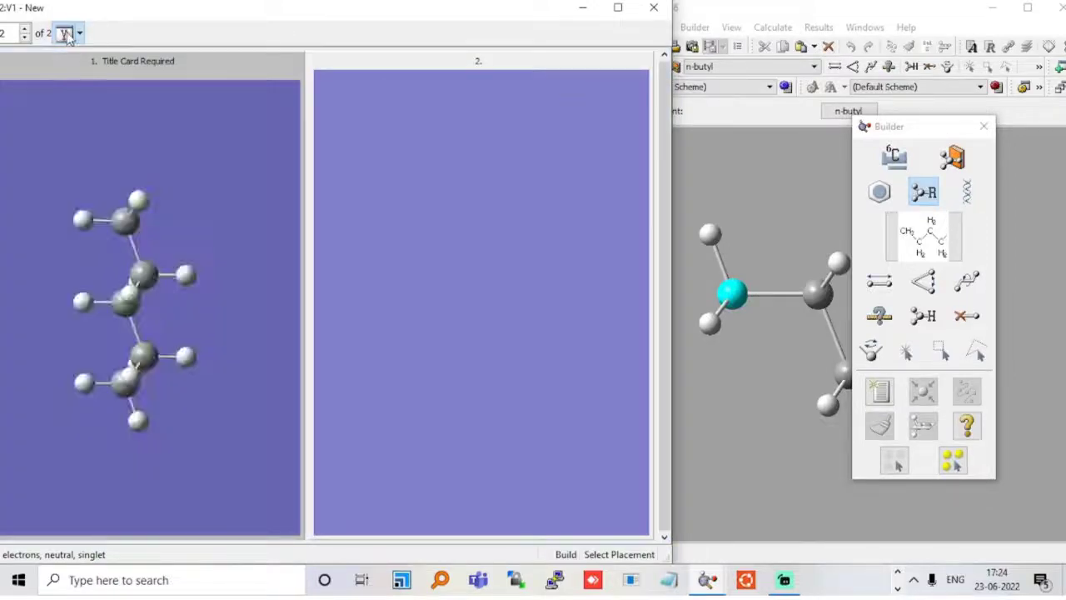
left_click(529, 303)
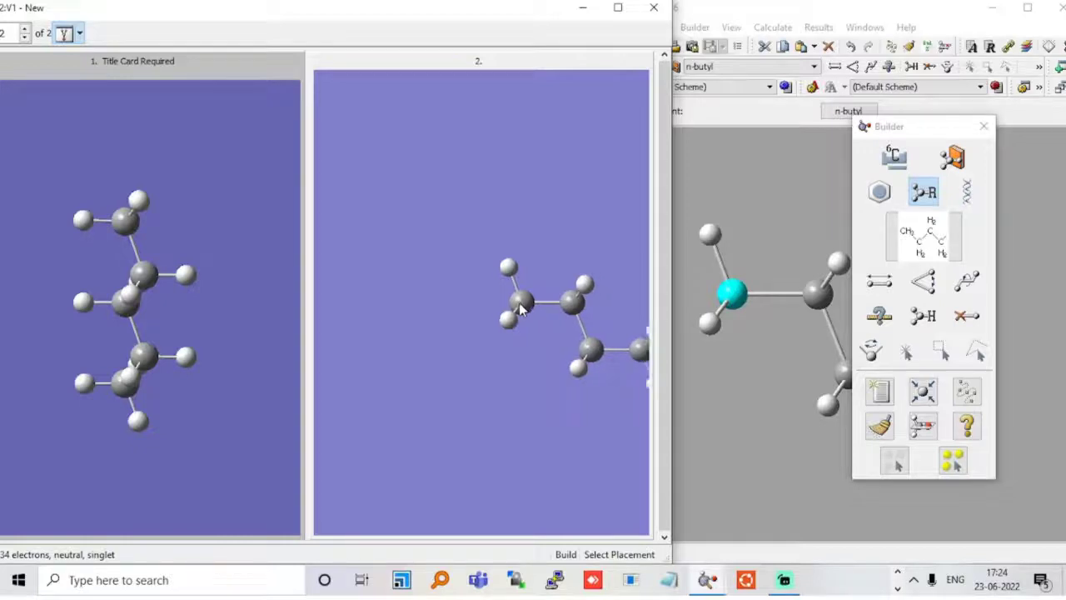
mouse_move(529, 302)
left_mouse_down()
mouse_move(500, 269)
mouse_move(483, 214)
mouse_move(483, 268)
mouse_move(498, 270)
left_mouse_up()
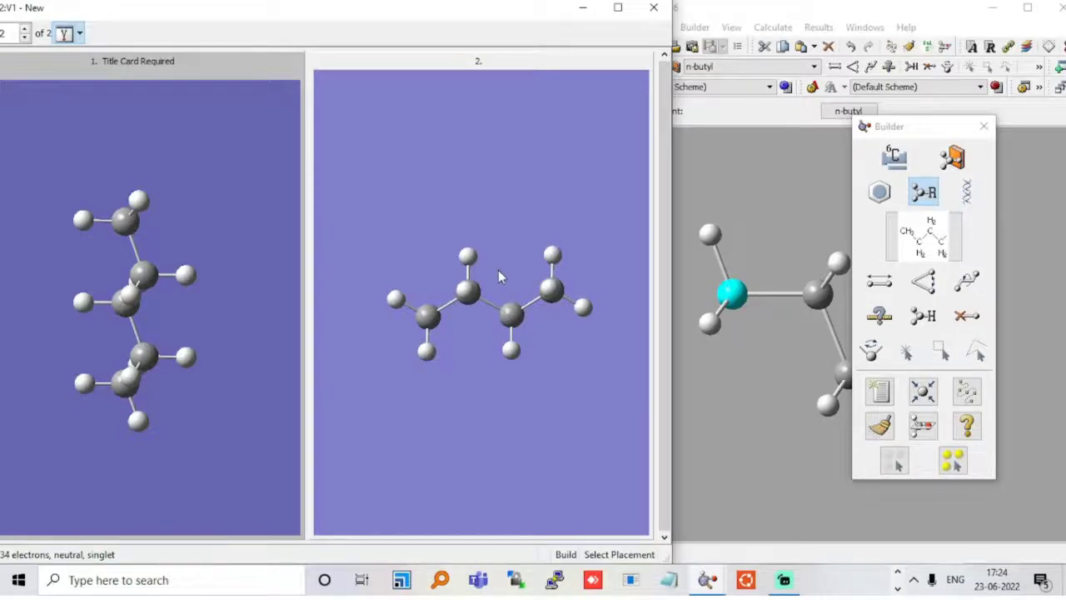
key("ctrl+shift+n")
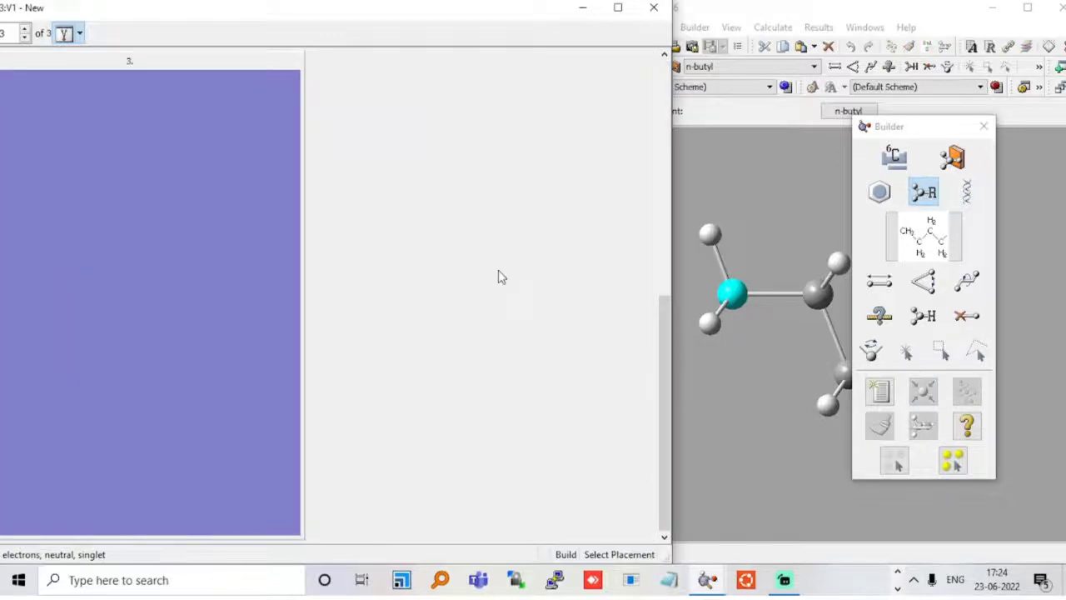
key("ctrl+shift+n")
key("ctrl+shift+n")
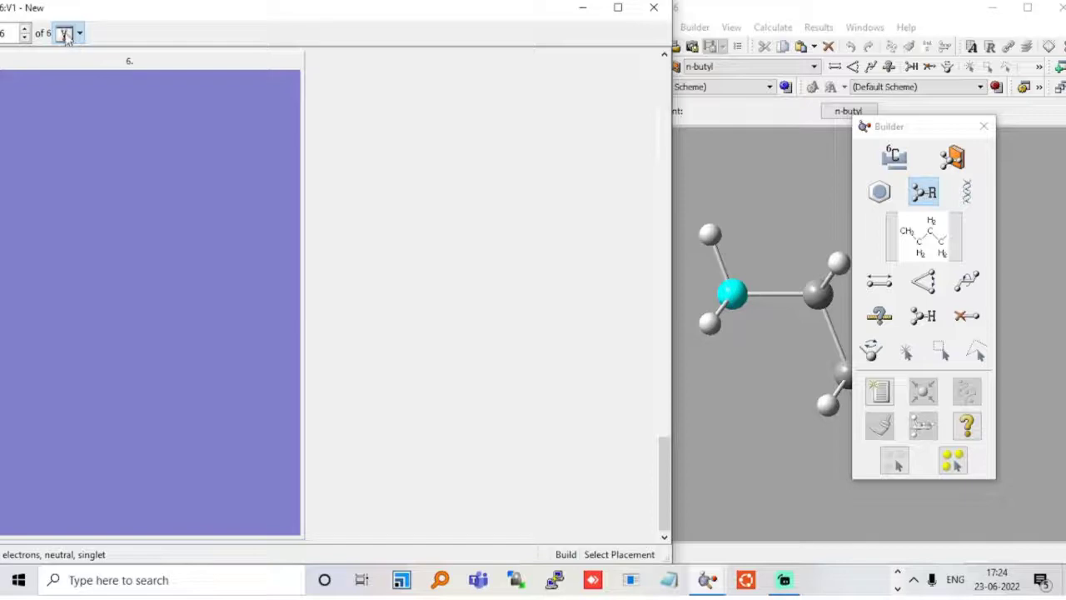
Step: Add a sixth molecule and fit all six panels into the window
left_click(65, 35)
left_click(81, 35)
left_click(81, 36)
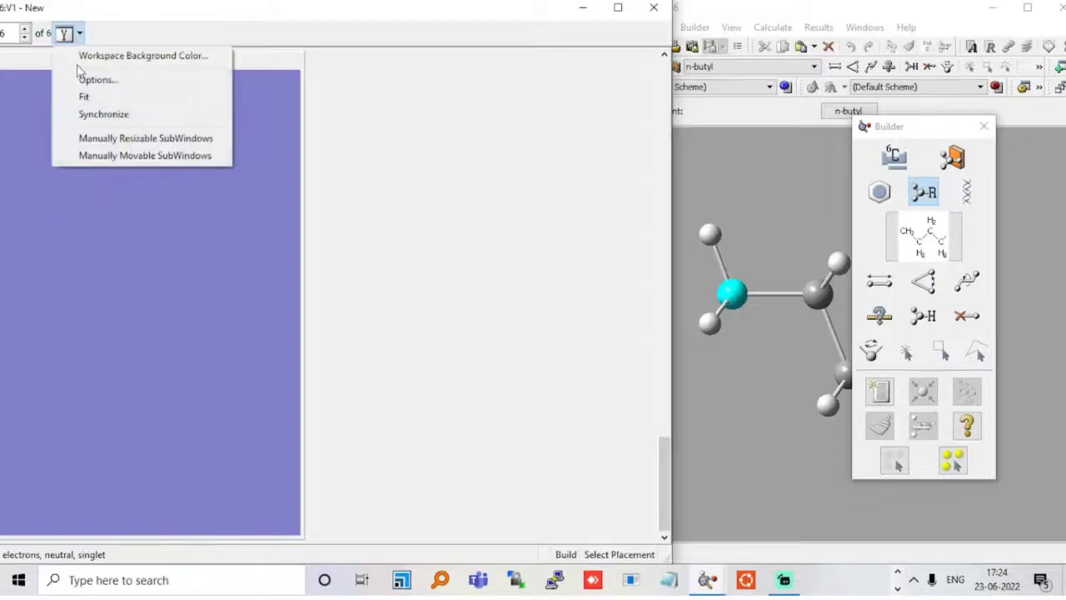
left_click(87, 100)
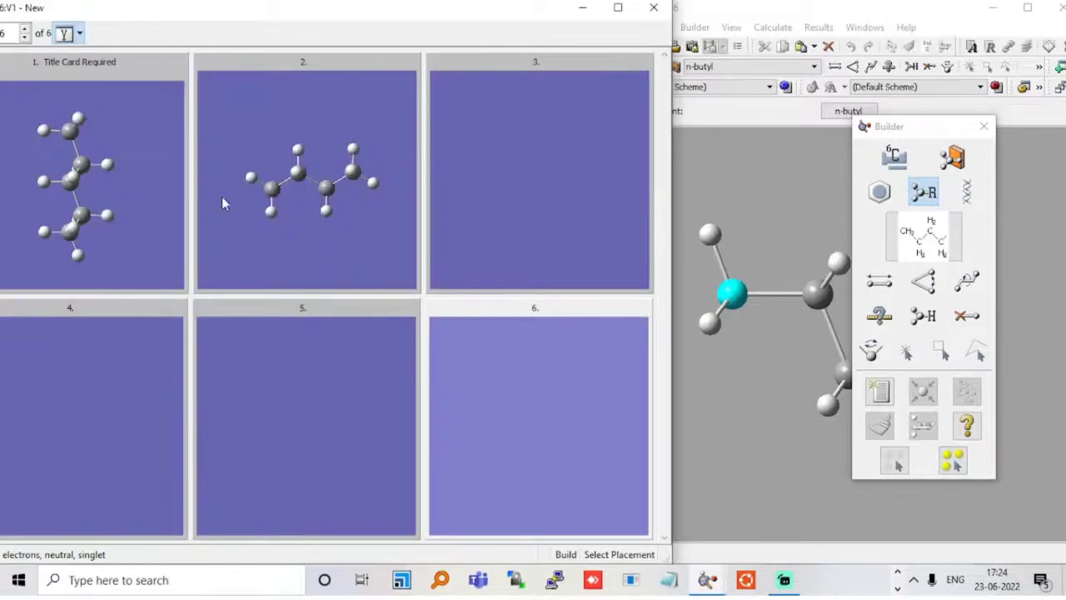
Step: Build octane in panel 3 from two n-butyl fragments, undoing an extra butyl
left_click(527, 195)
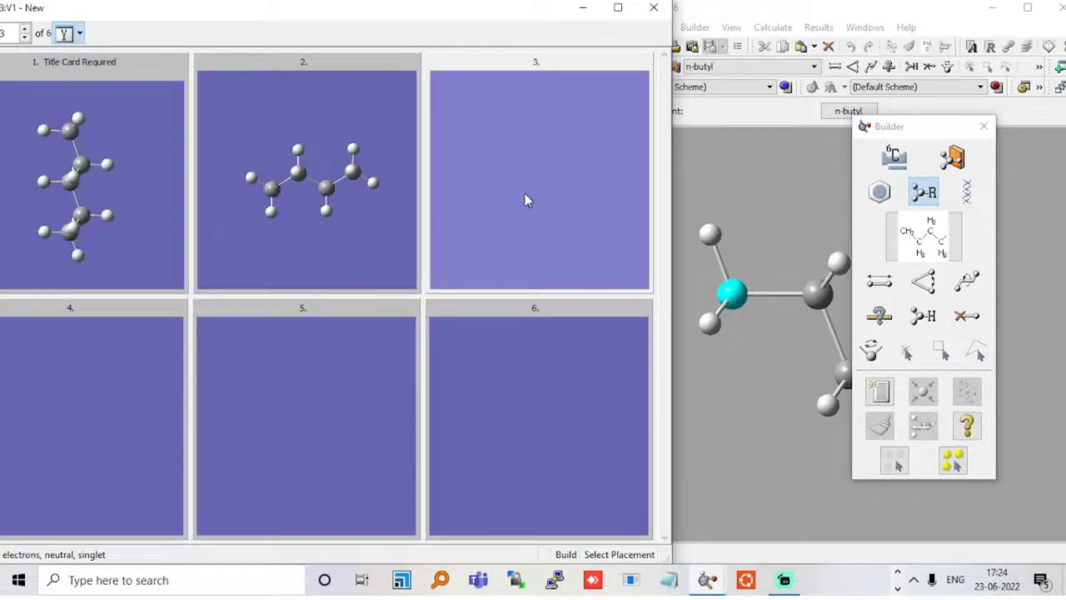
left_click(506, 182)
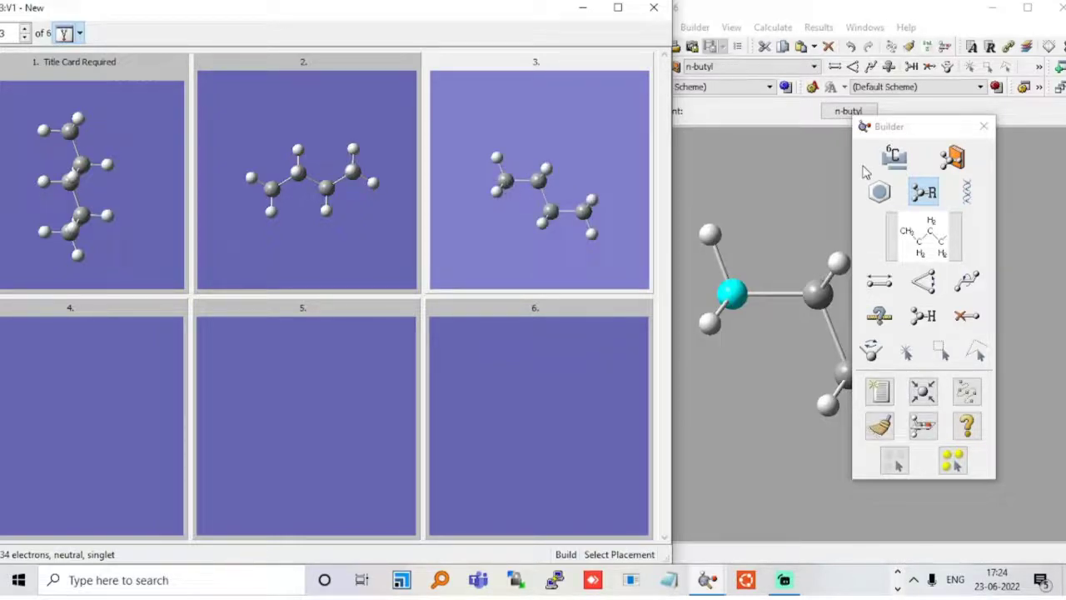
left_click(496, 160)
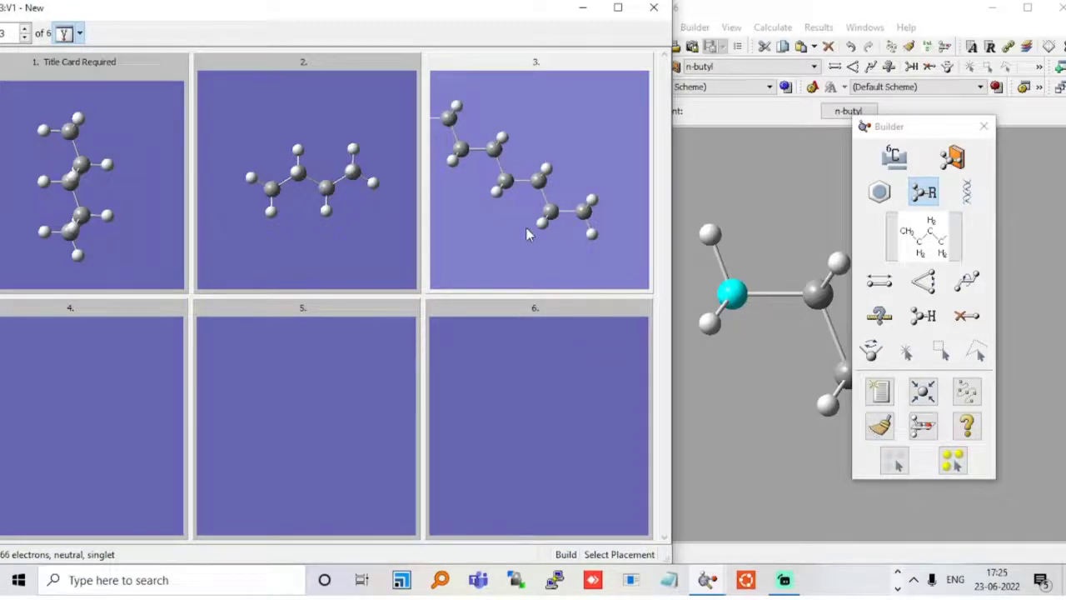
left_click_drag(527, 234, 519, 216)
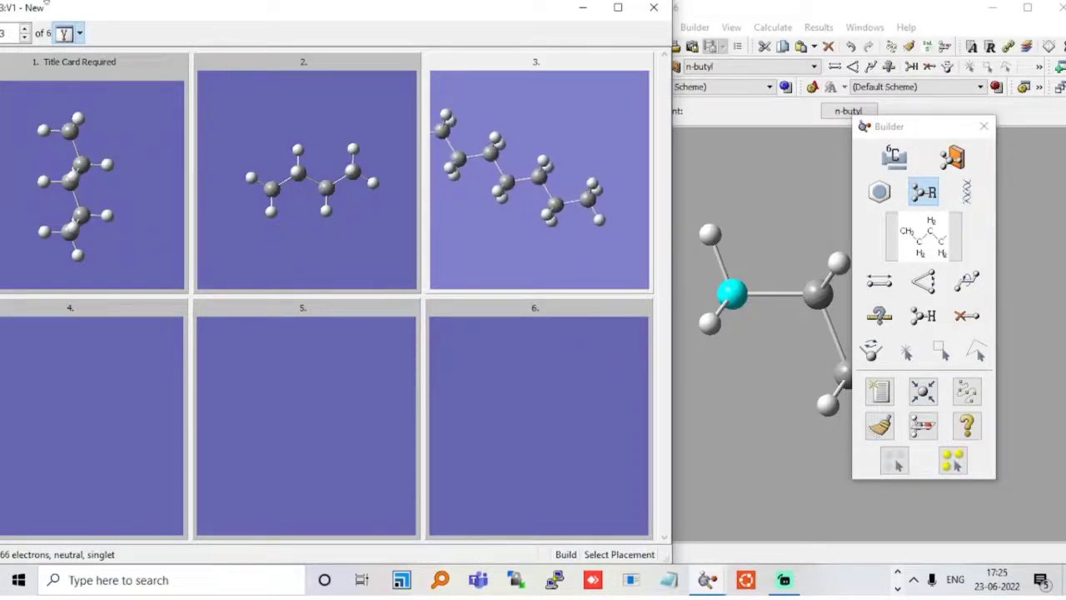
left_click(23, 38)
left_click(496, 138)
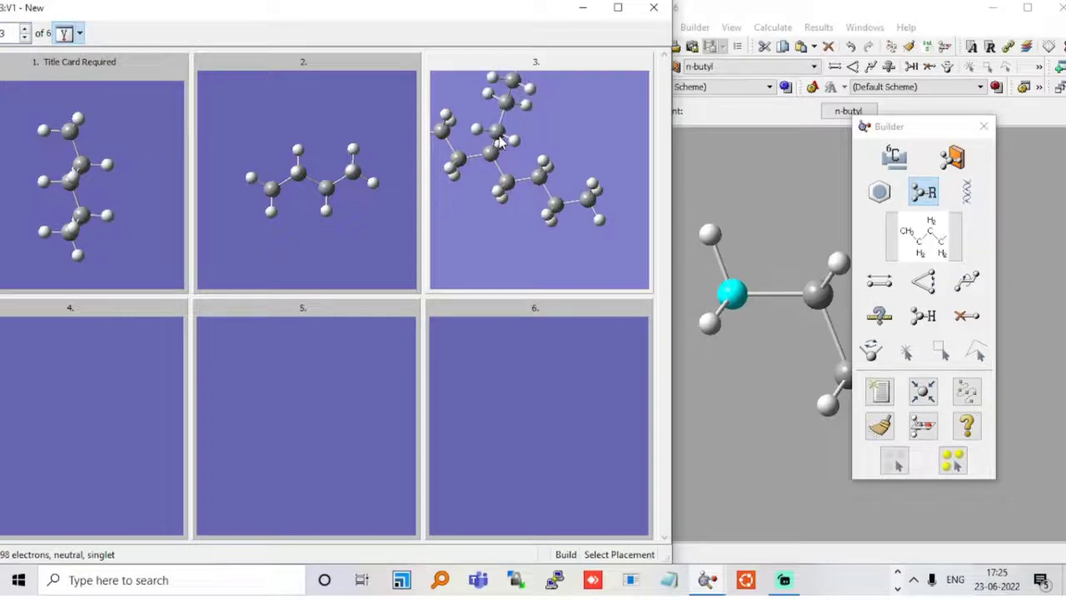
key("ctrl+z")
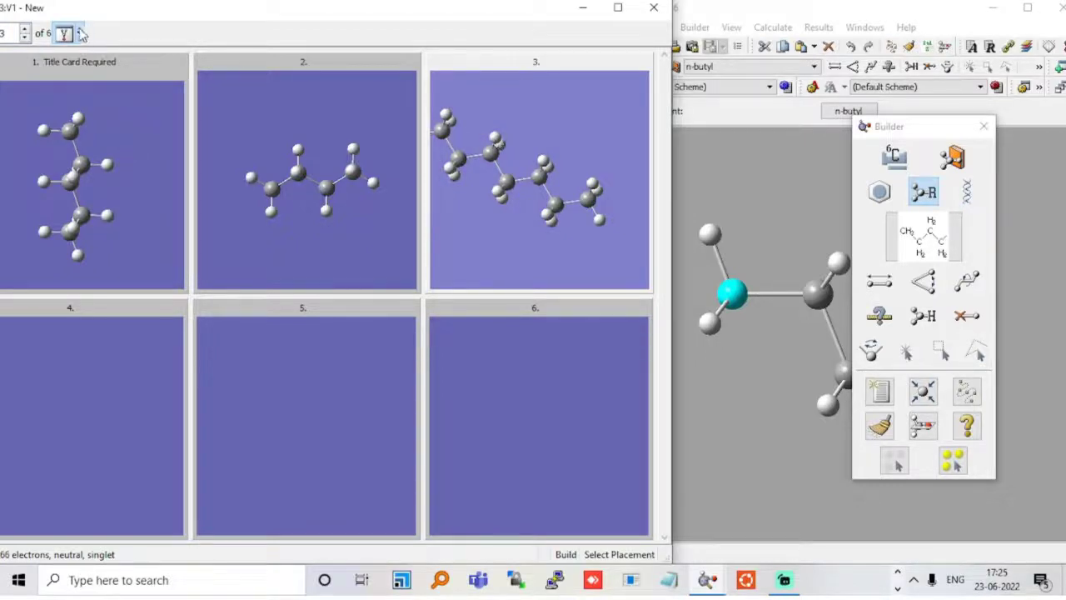
left_click(80, 33)
left_click(68, 33)
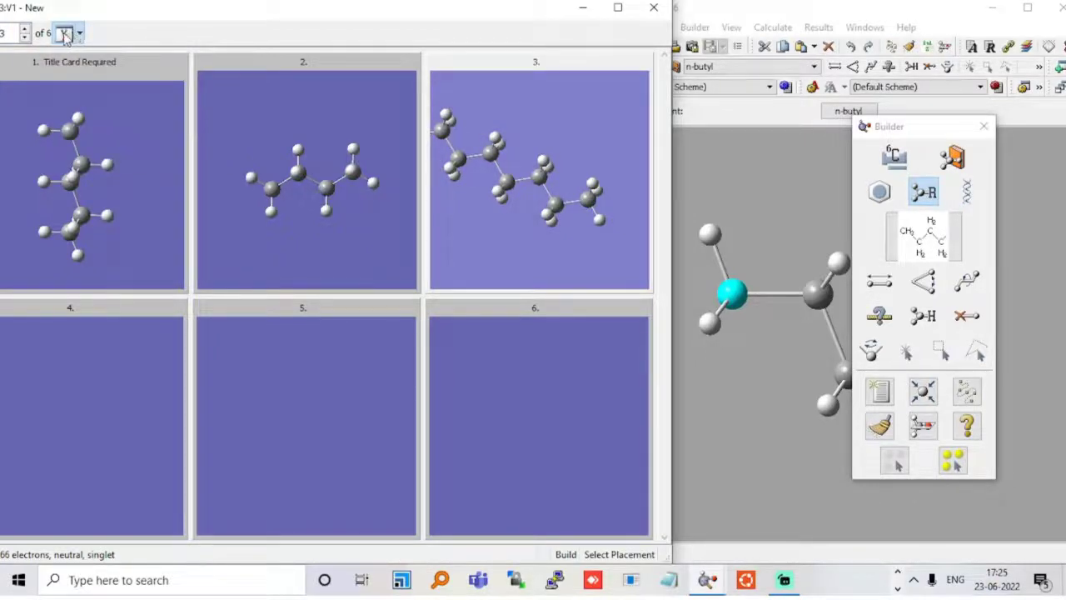
Step: Show only the octane in one enlarged view and rotate it into a tilted zig-zag
left_click(65, 33)
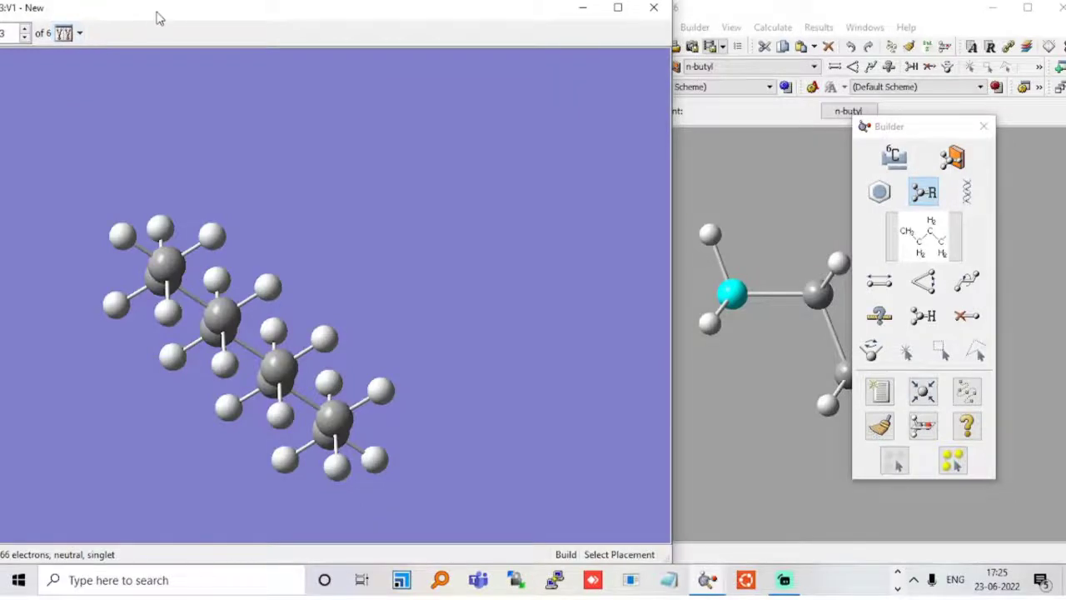
left_click_drag(159, 16, 229, 39)
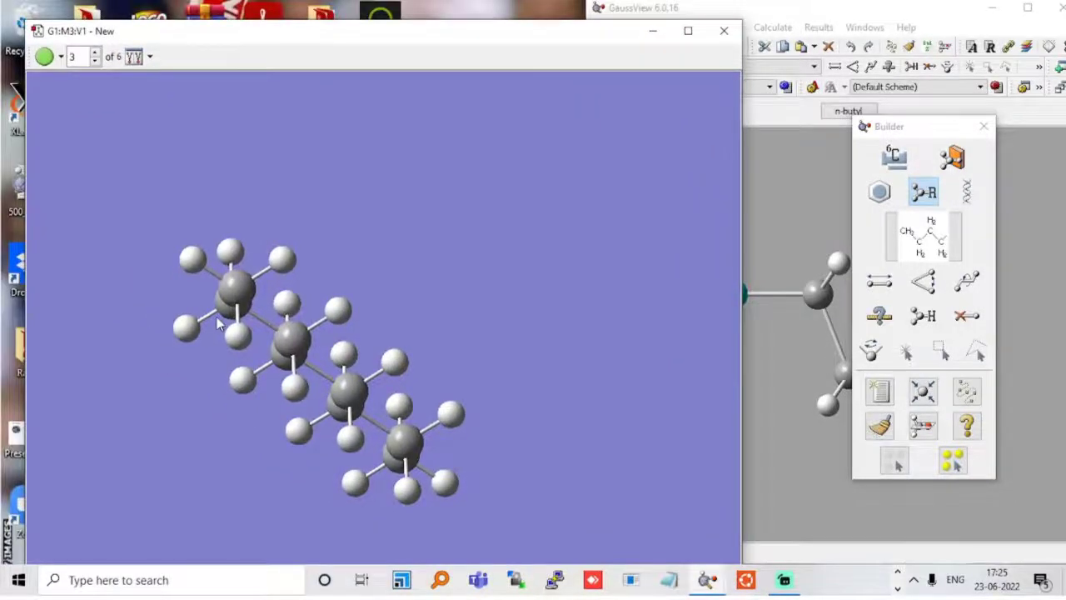
left_click_drag(216, 319, 152, 339)
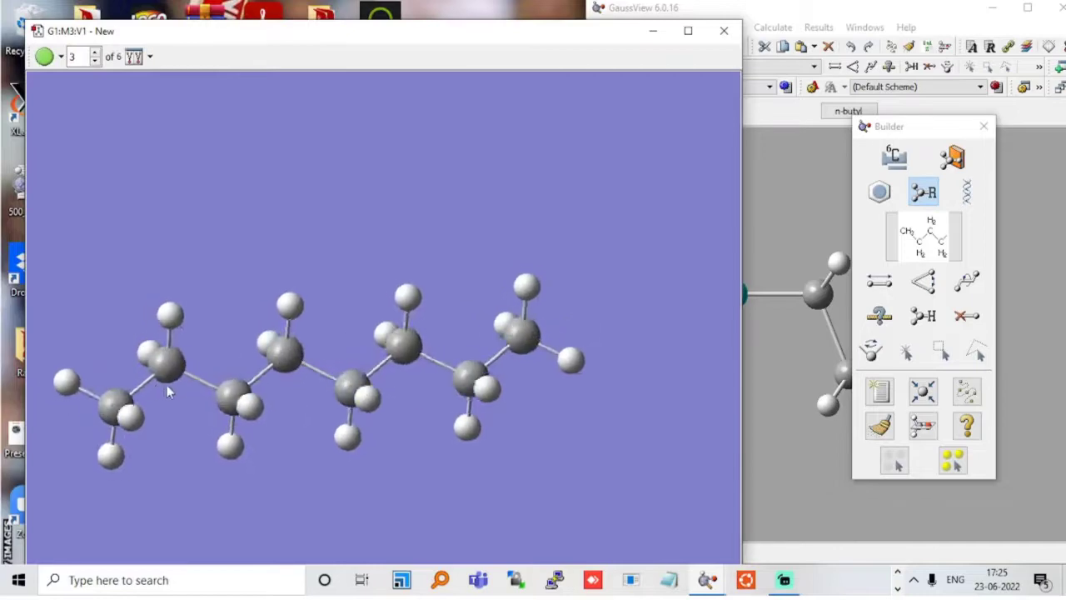
mouse_move(166, 385)
left_mouse_down()
mouse_move(156, 387)
mouse_move(139, 358)
mouse_move(143, 379)
mouse_move(157, 359)
left_mouse_up()
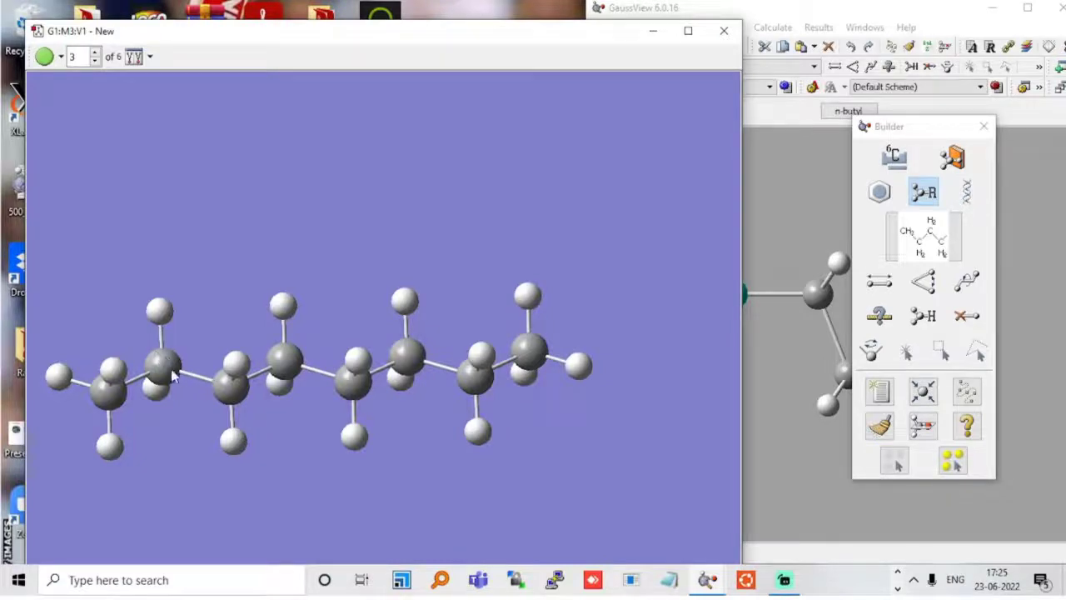
mouse_move(158, 360)
middle_mouse_down()
mouse_move(291, 323)
mouse_move(257, 331)
middle_mouse_up()
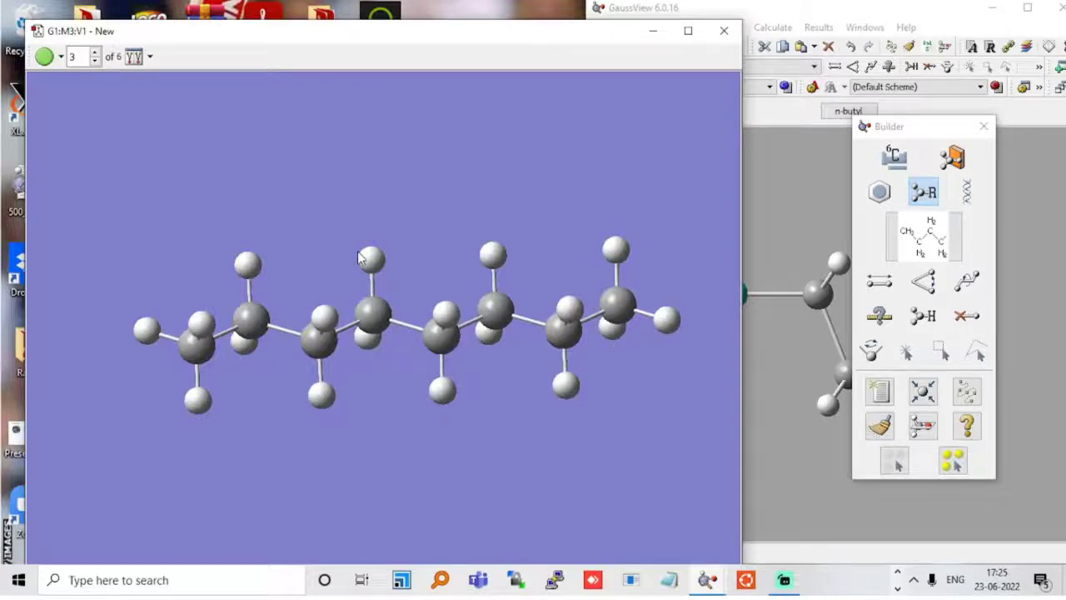
mouse_move(358, 256)
left_mouse_down()
mouse_move(340, 295)
mouse_move(336, 331)
mouse_move(345, 333)
left_mouse_up()
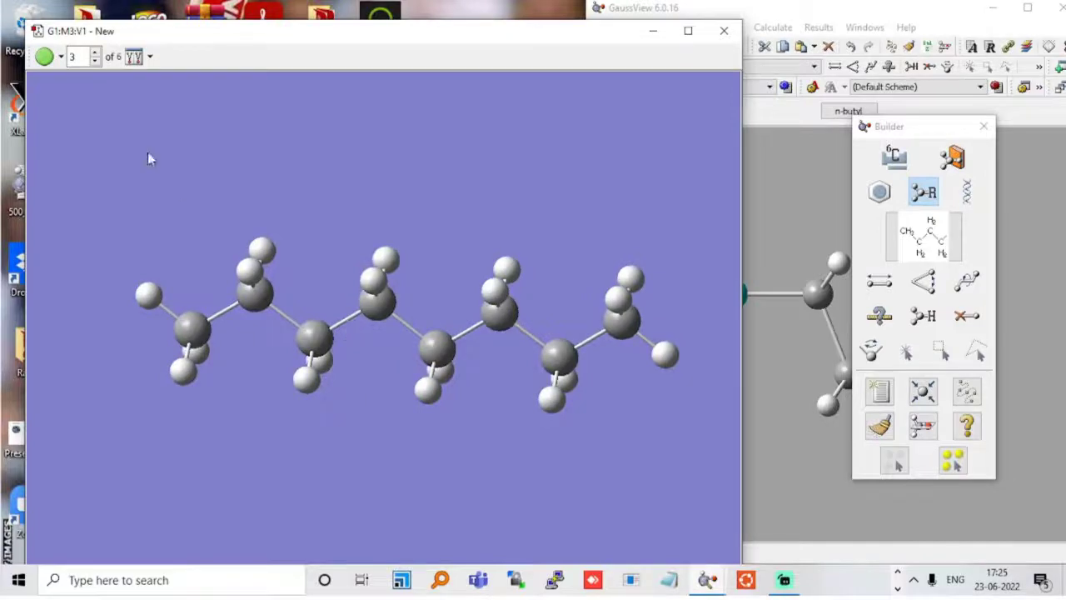
Step: Tile all six frames and choose the DeOxyAdenosine nucleoside as the biological fragment
left_click(134, 57)
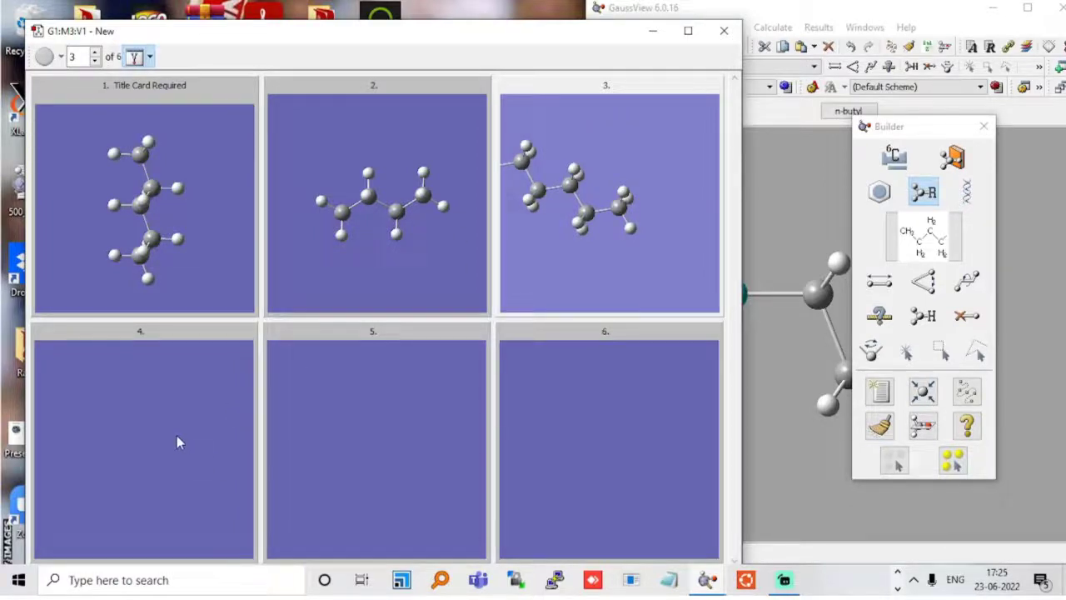
left_click(773, 29)
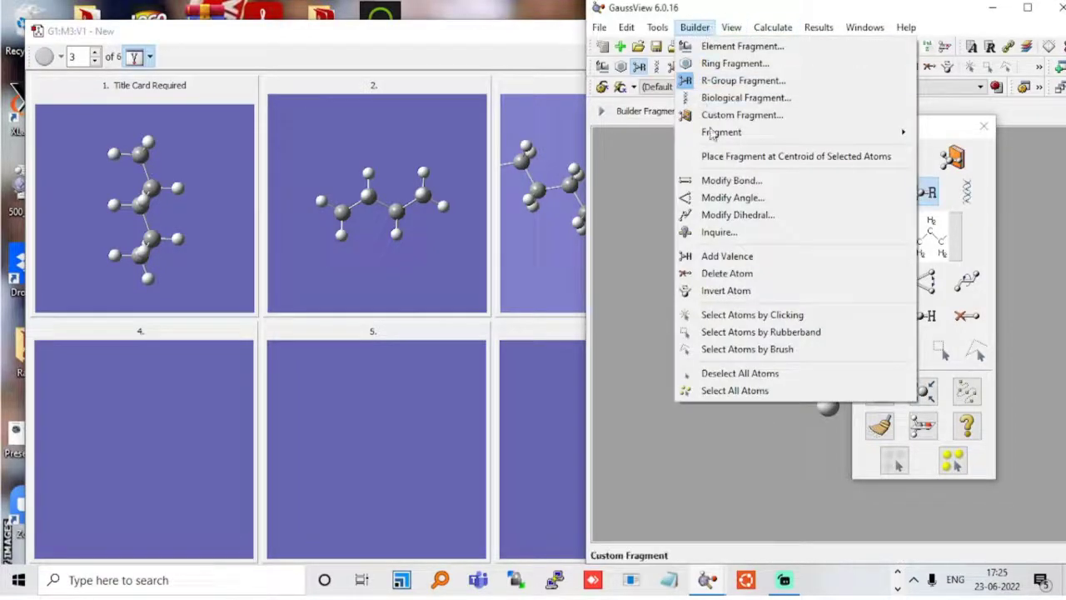
mouse_move(695, 27)
mouse_move(722, 132)
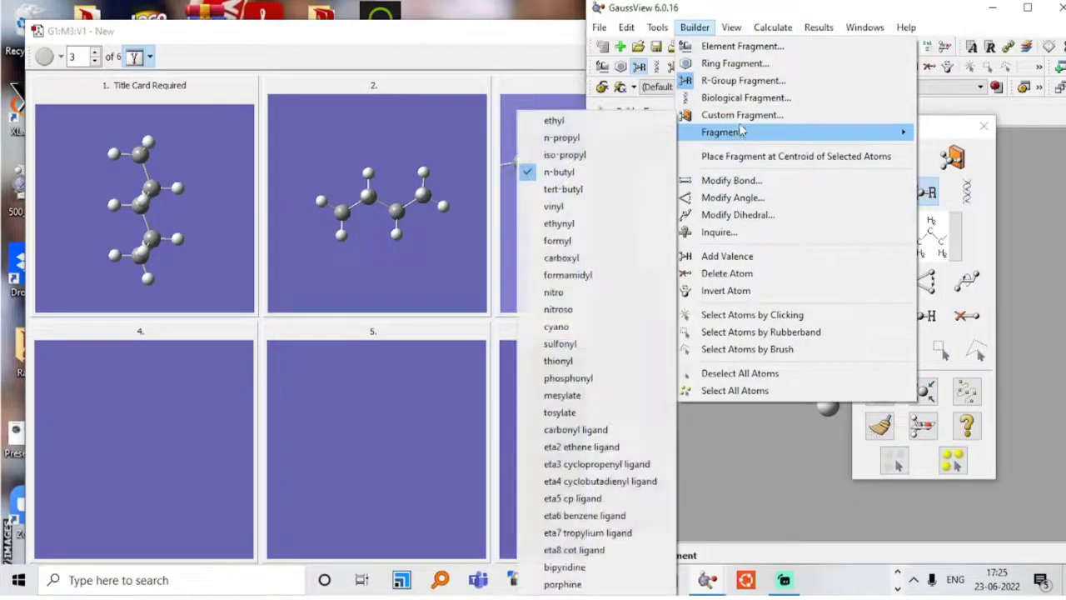
left_click(742, 100)
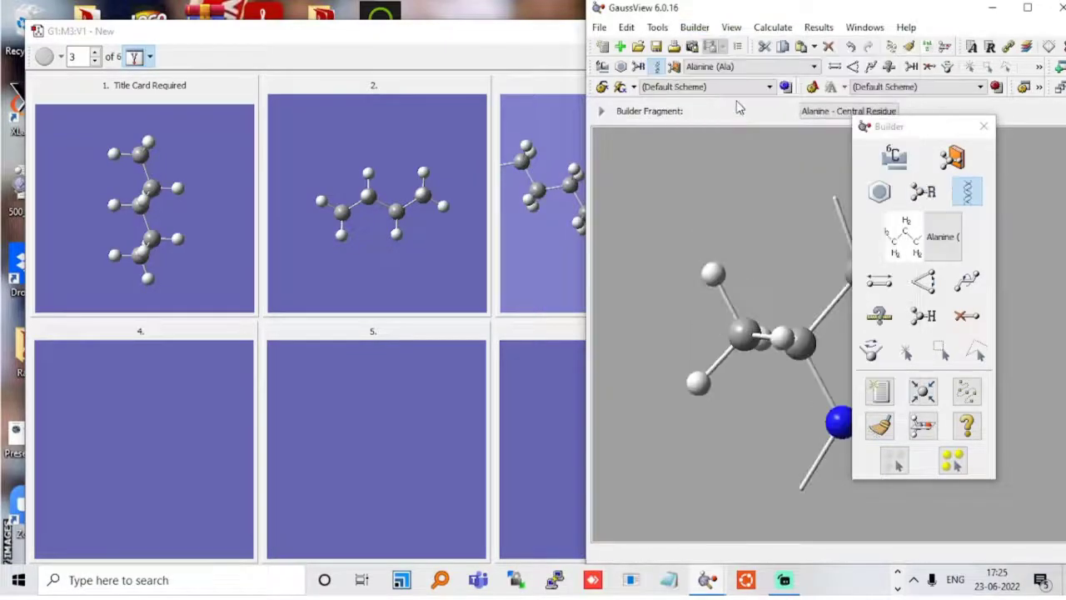
left_click(945, 249)
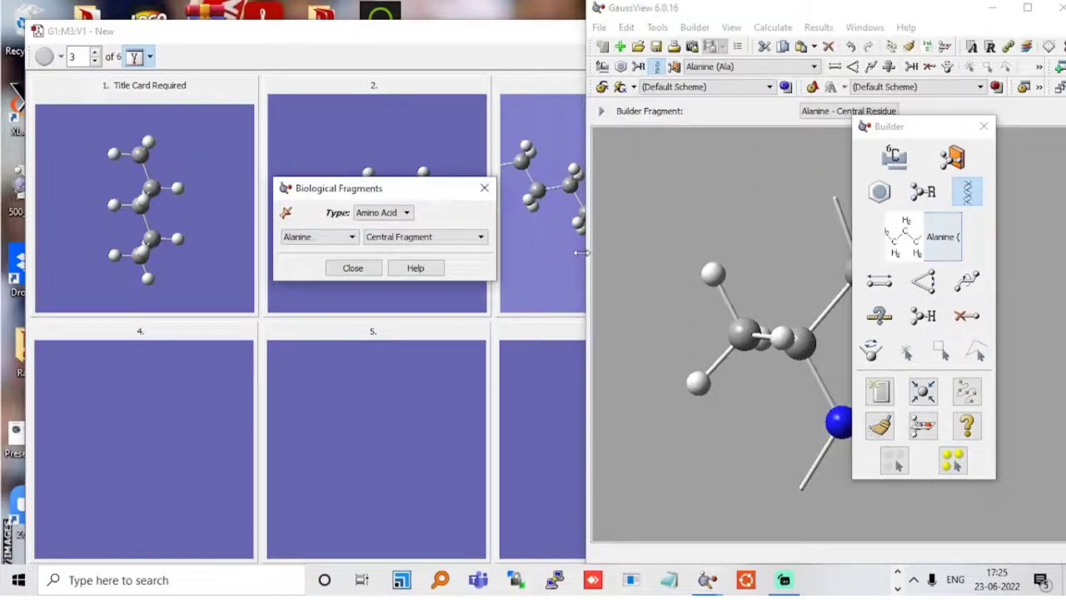
left_click(413, 216)
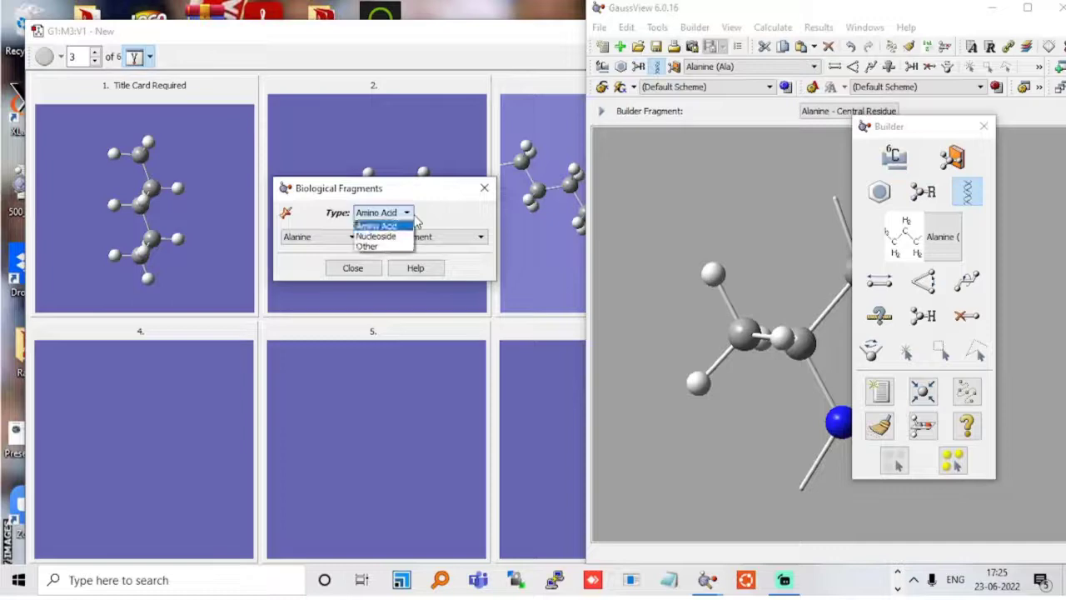
left_click(409, 237)
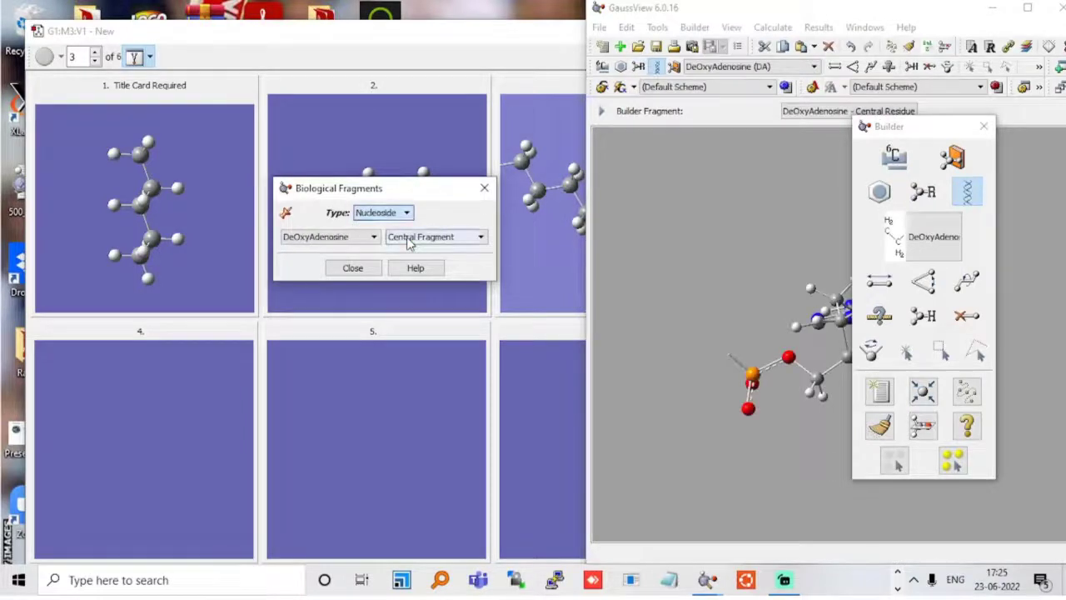
Step: Place the DeOxyAdenosine fragment in empty frame 4 and rotate it
left_click(141, 429)
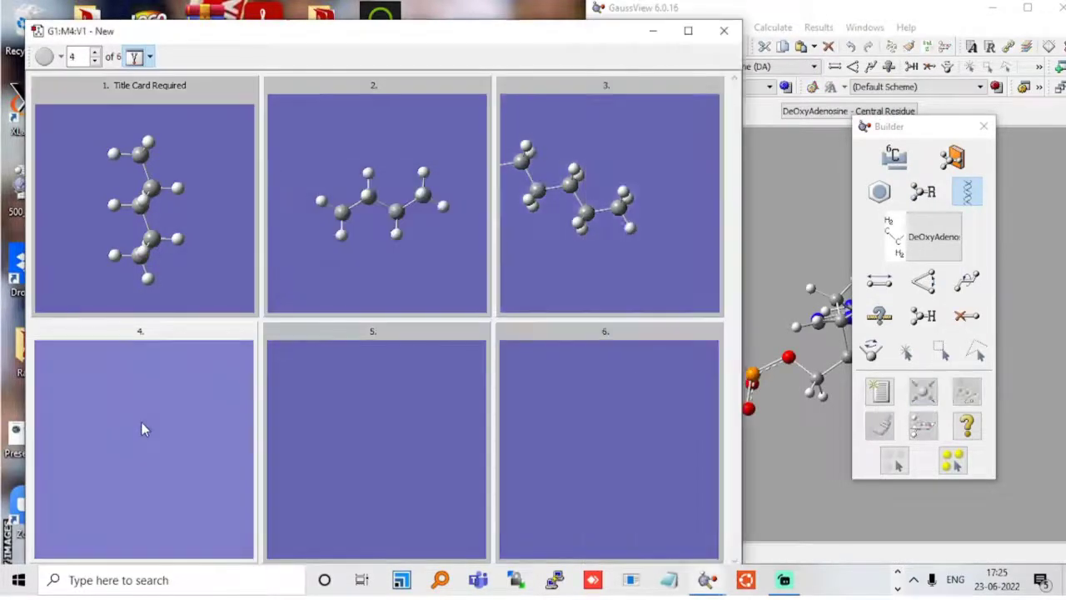
left_click(175, 447)
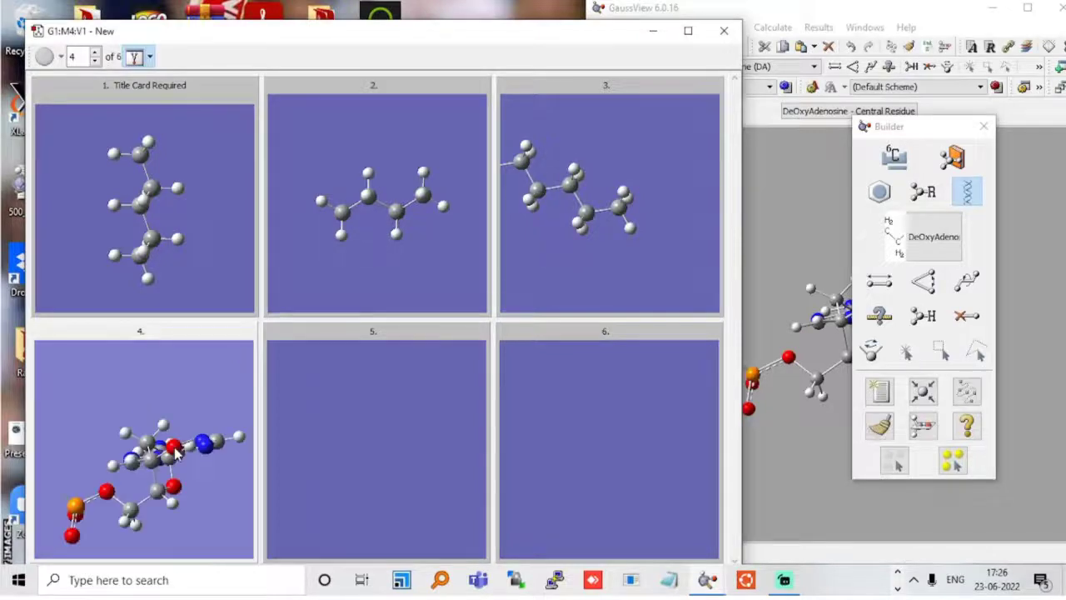
mouse_move(174, 447)
left_mouse_down()
mouse_move(203, 540)
mouse_move(186, 480)
mouse_move(206, 507)
left_mouse_up()
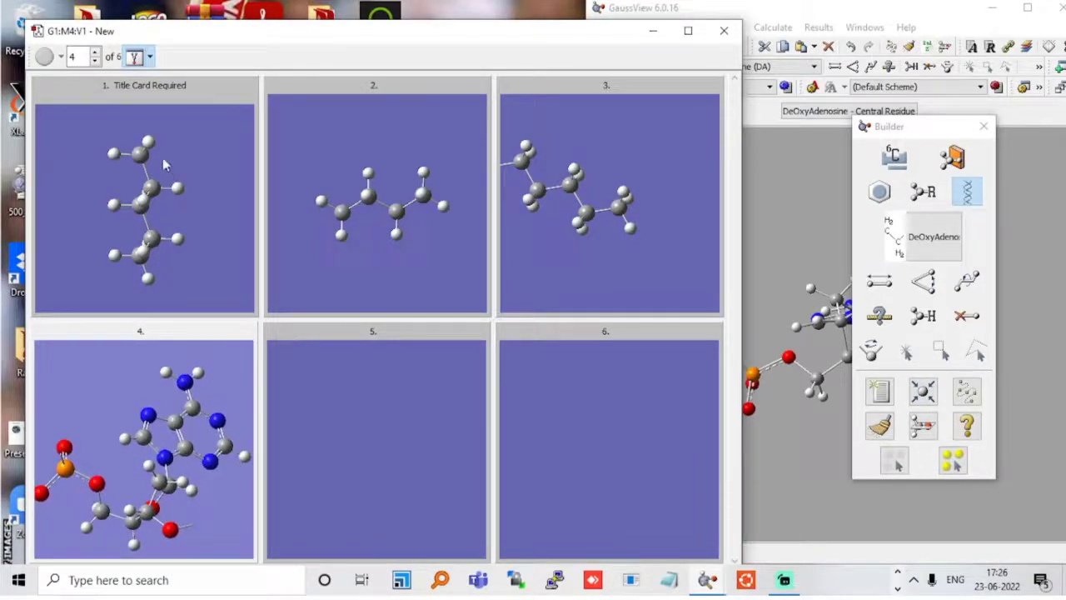
Step: Show molecule 4 alone, rotating and zooming in on the nucleotide
left_click(135, 57)
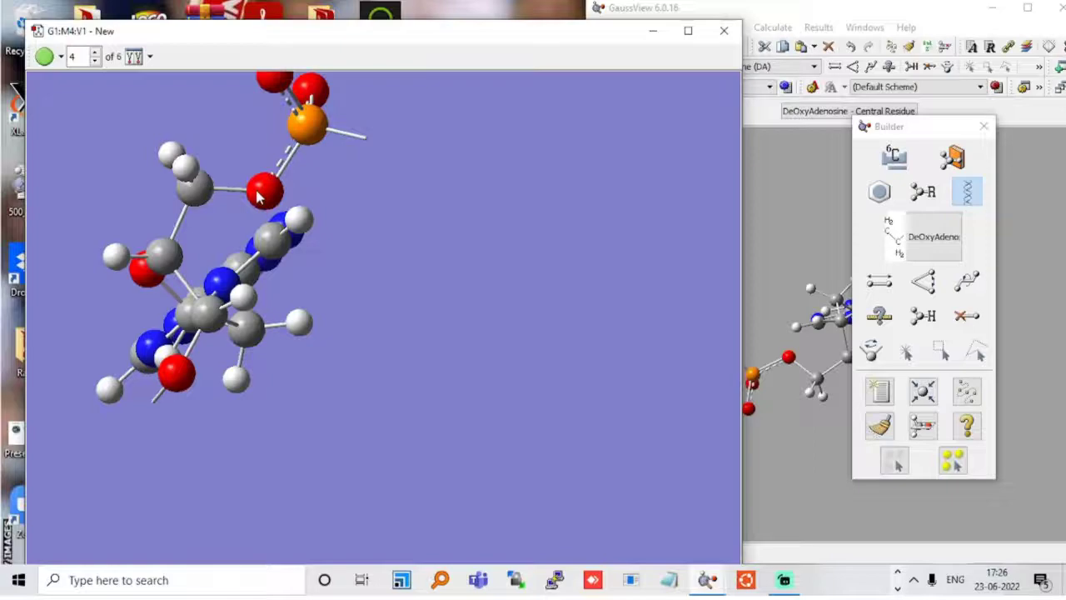
mouse_move(287, 250)
left_mouse_down()
mouse_move(319, 270)
mouse_move(281, 255)
mouse_move(295, 260)
left_mouse_up()
scroll(287, 255, "up", 3)
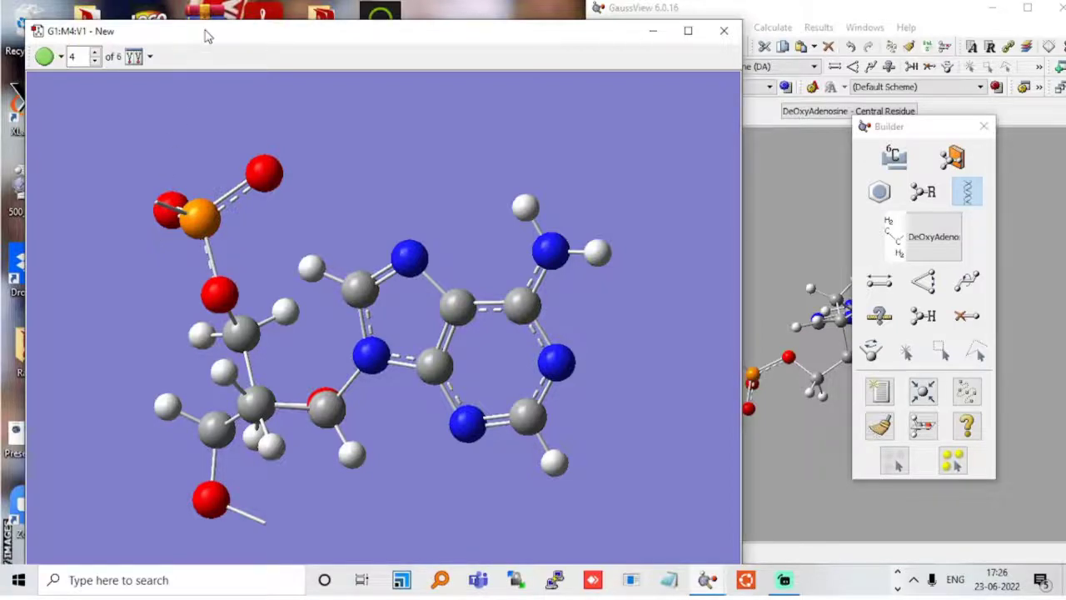
left_click_drag(207, 37, 175, 16)
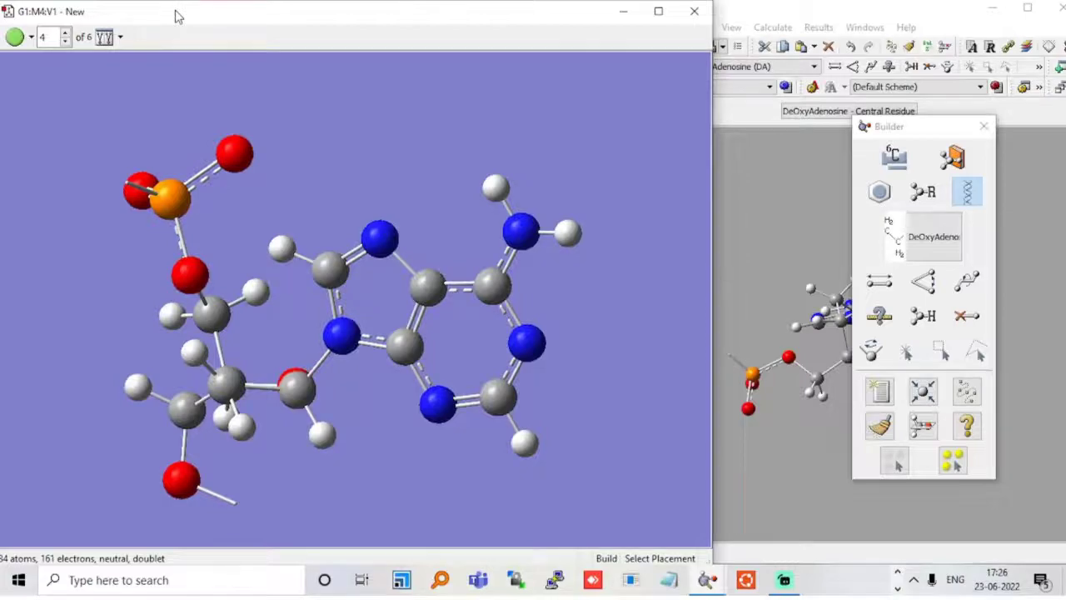
Step: Tile all six frames, clean up the butane geometry in frame 2, and reselect n-butyl
left_click(104, 36)
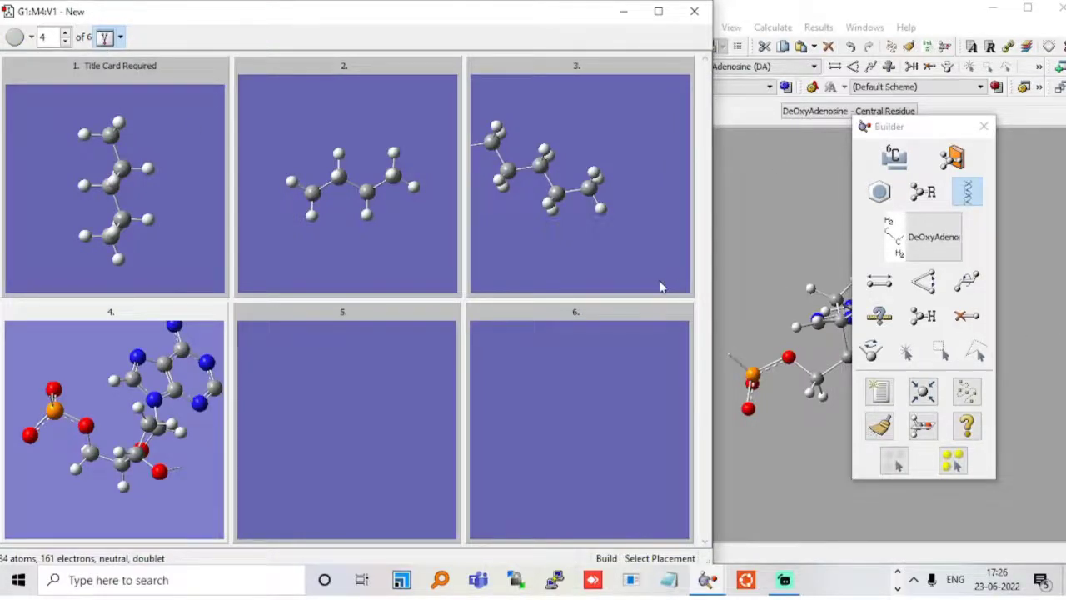
left_click(305, 232)
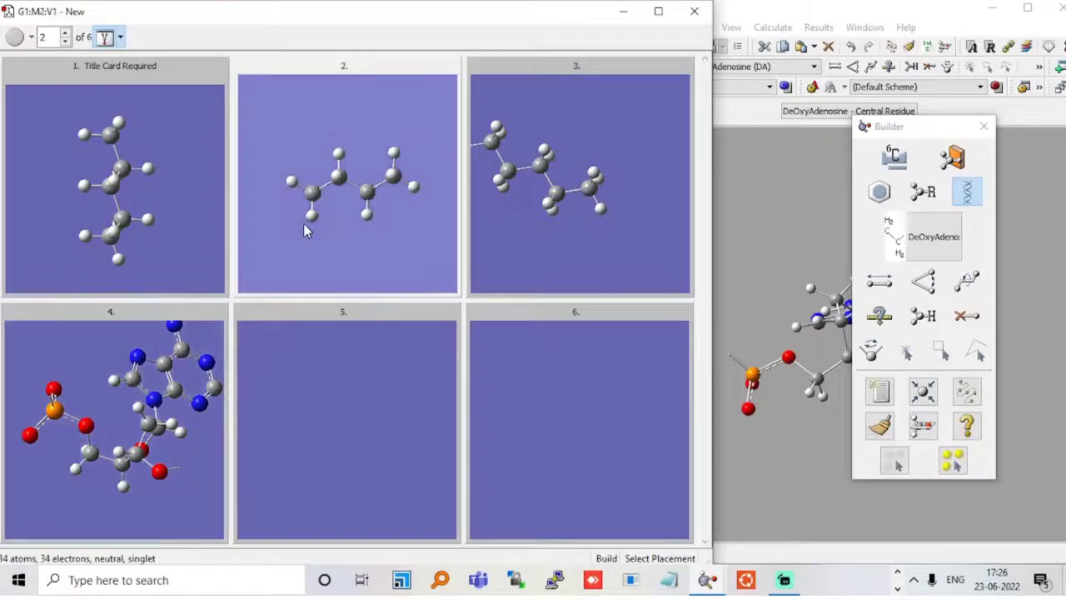
left_click(880, 427)
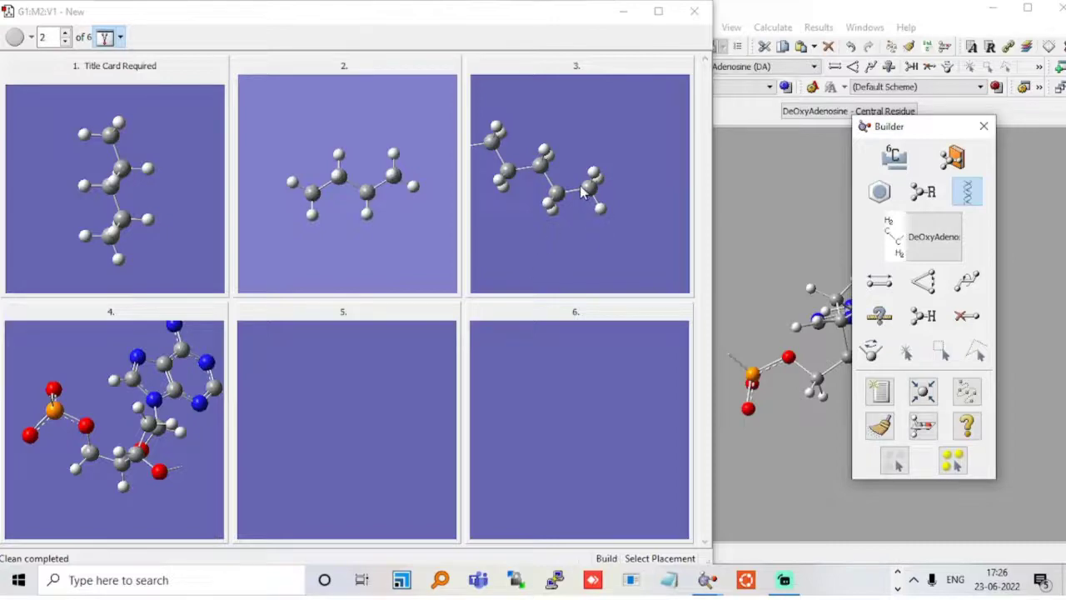
left_click(923, 192)
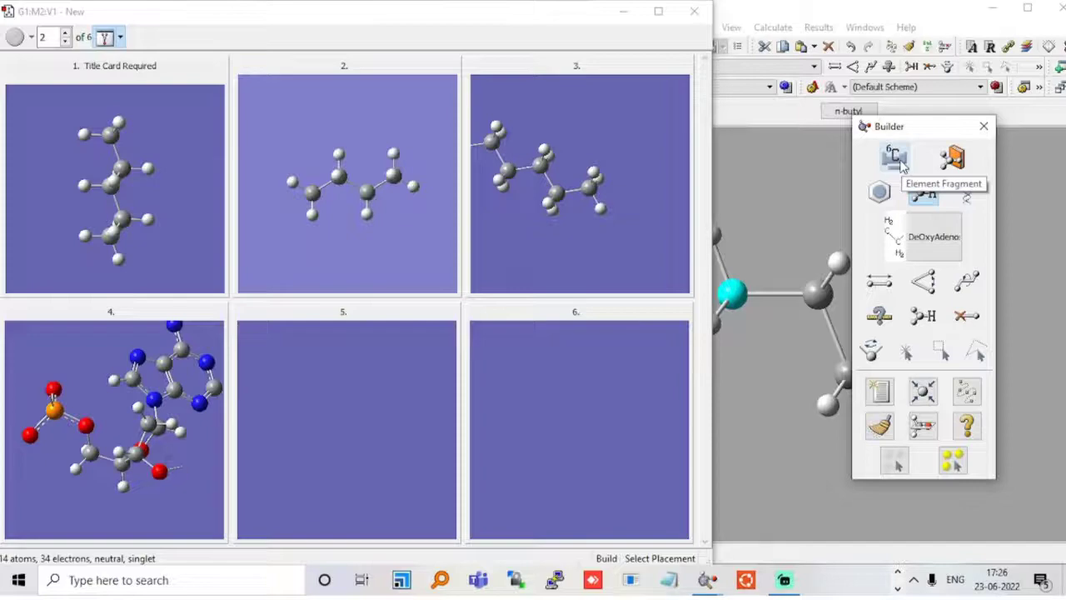
Step: Choose pyrazine from the full ring fragment palette
left_click(883, 191)
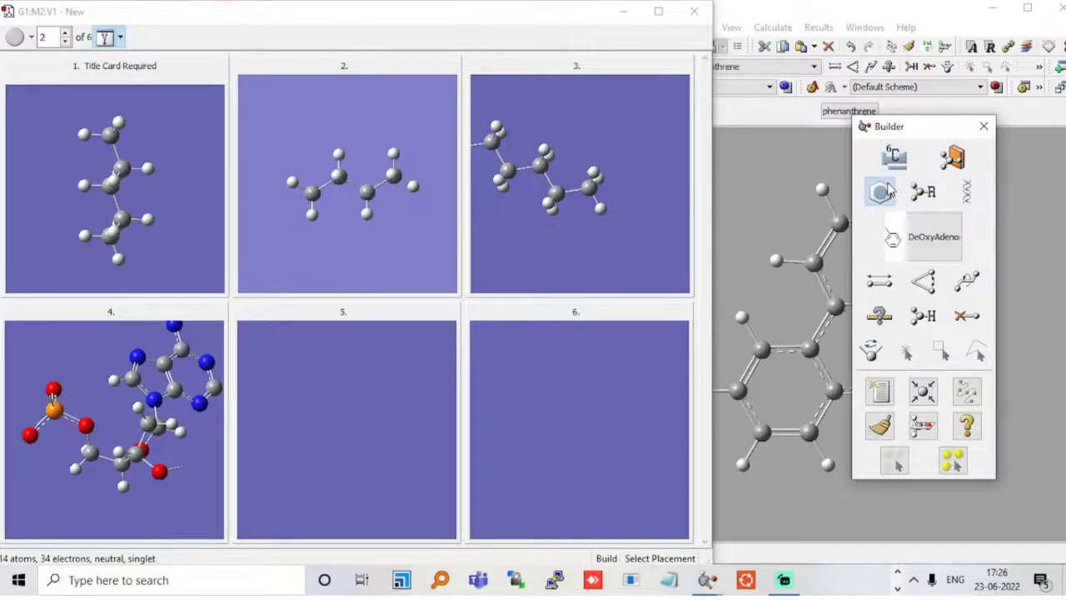
left_click(885, 192)
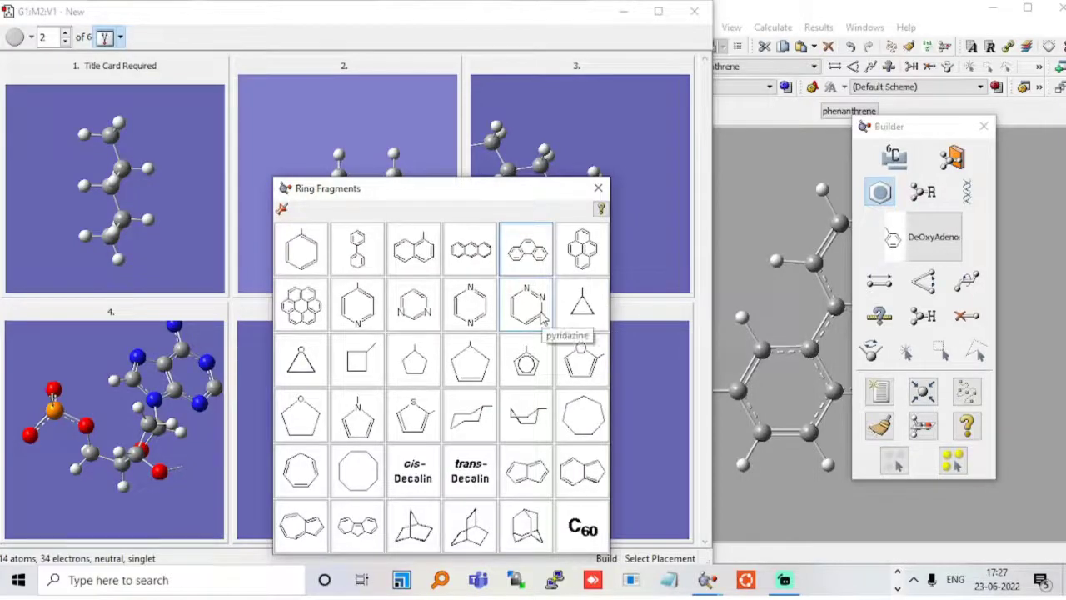
left_click(456, 313)
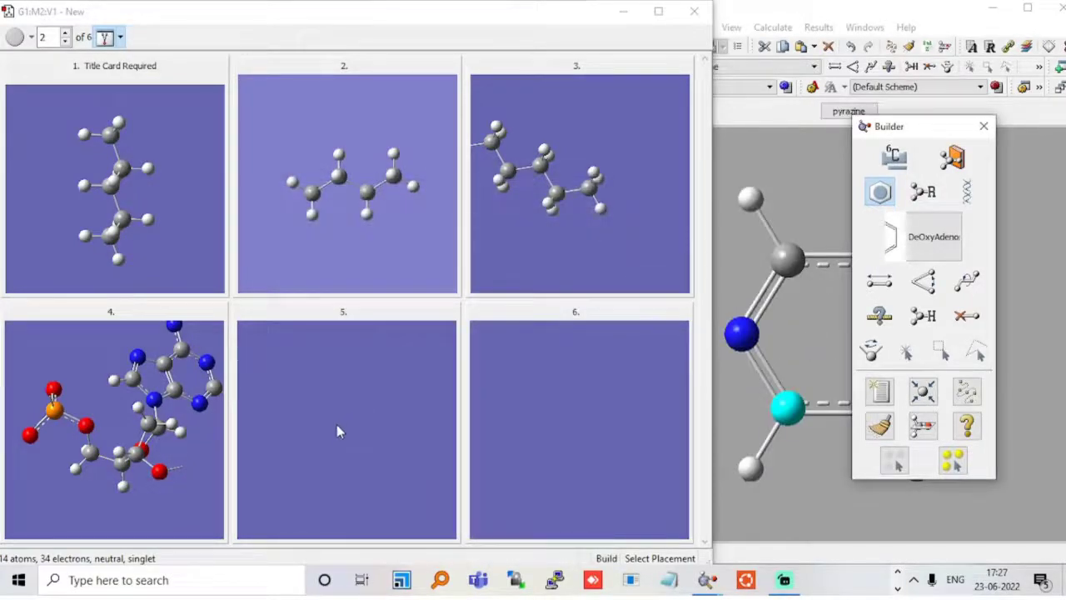
Step: Place a pyrazine in frame 5 and attach a second one at its upper-right hydrogen
left_click(295, 462)
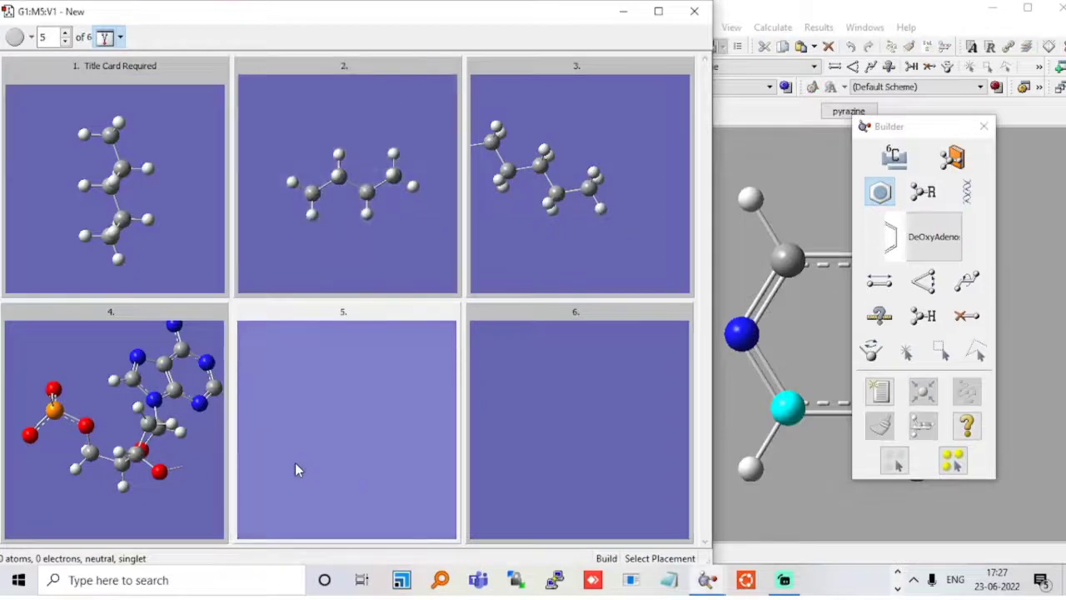
left_click(295, 462)
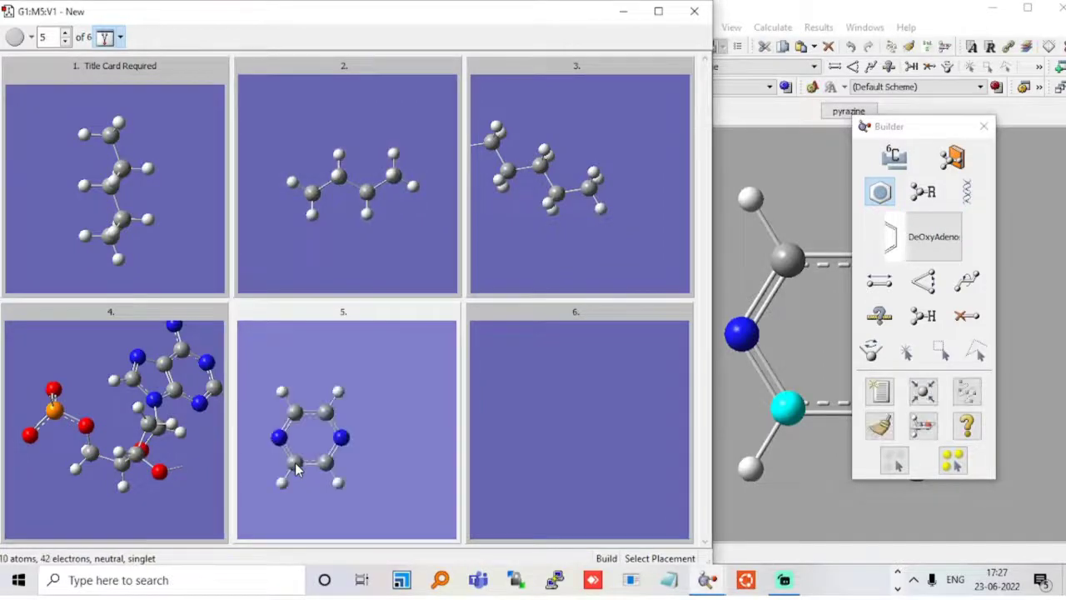
left_click(339, 390)
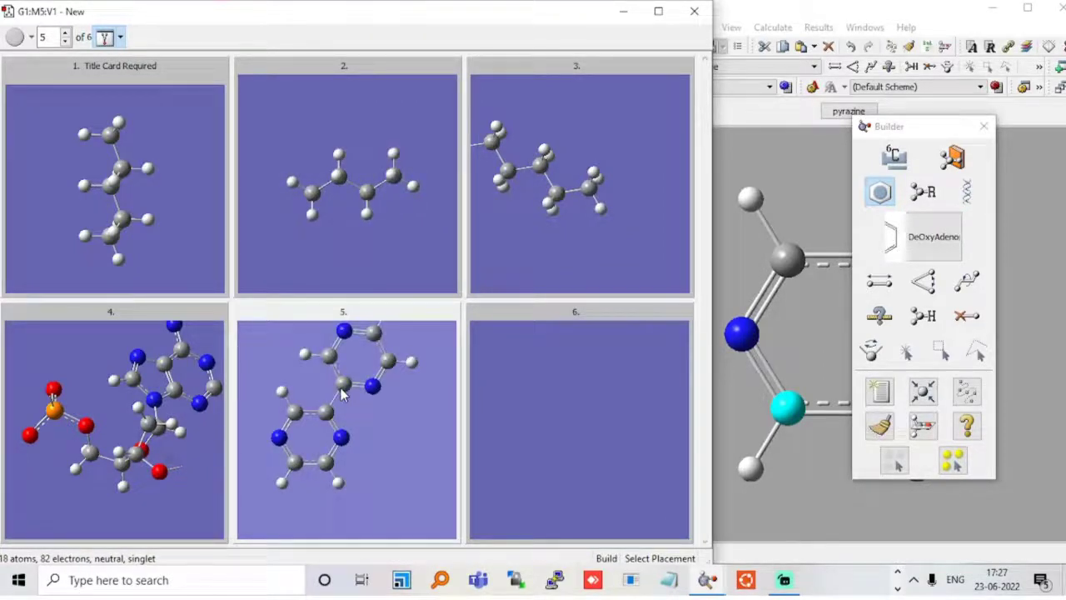